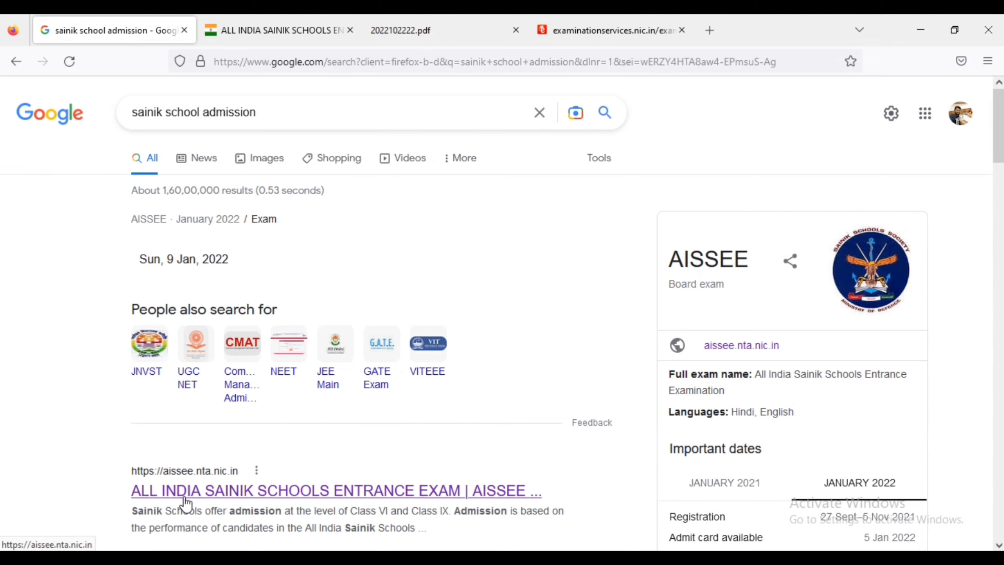
Go to the AISSEE site and view the Public Notice PDF 2022102222.pdf.
click(271, 30)
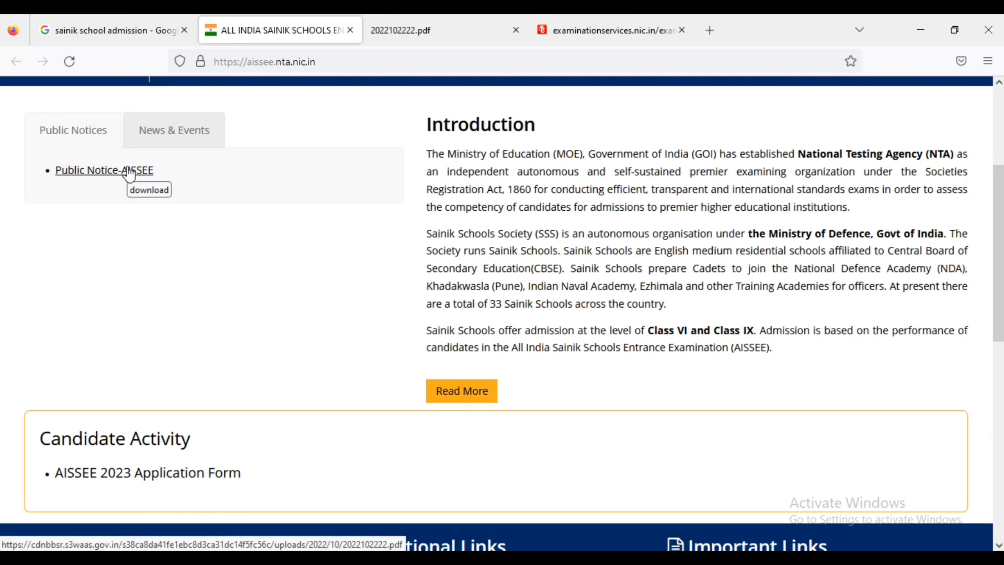
click(406, 24)
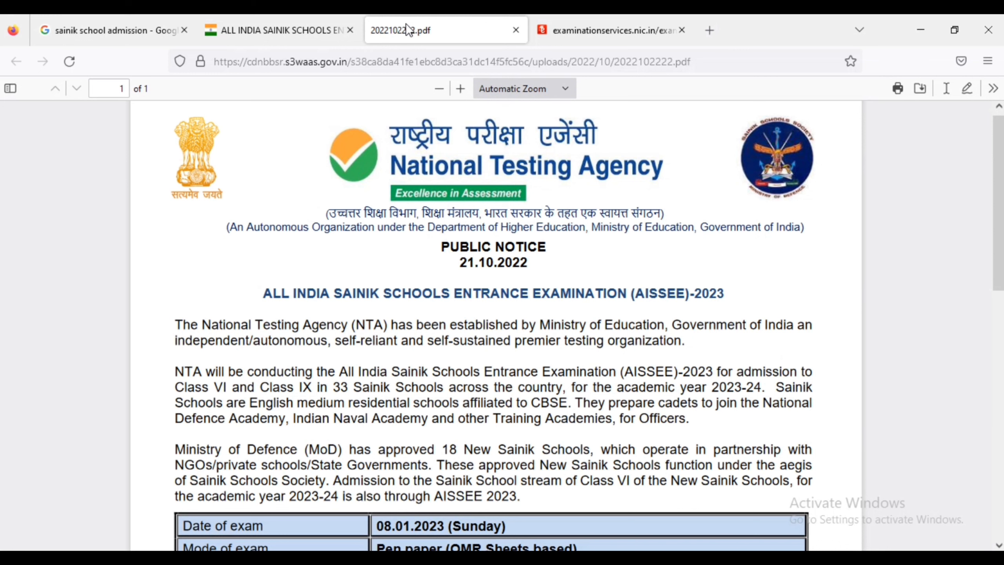
Read the notice's exam date, paper pattern, exam cities and Class VI/IX age eligibility, then return to the AISSEE site.
scroll(391, 382, down, 9)
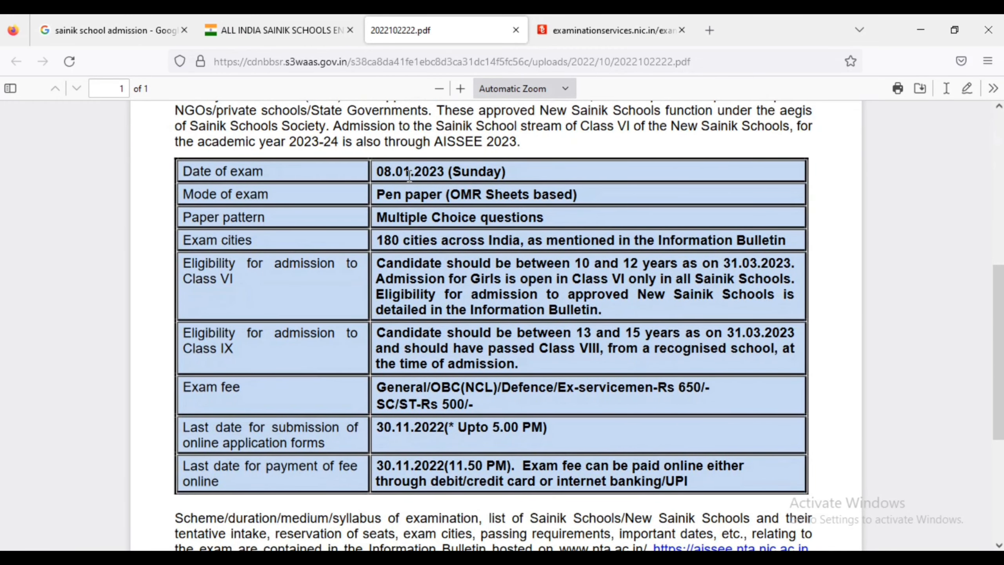
drag(410, 176, 410, 177)
double_click(473, 220)
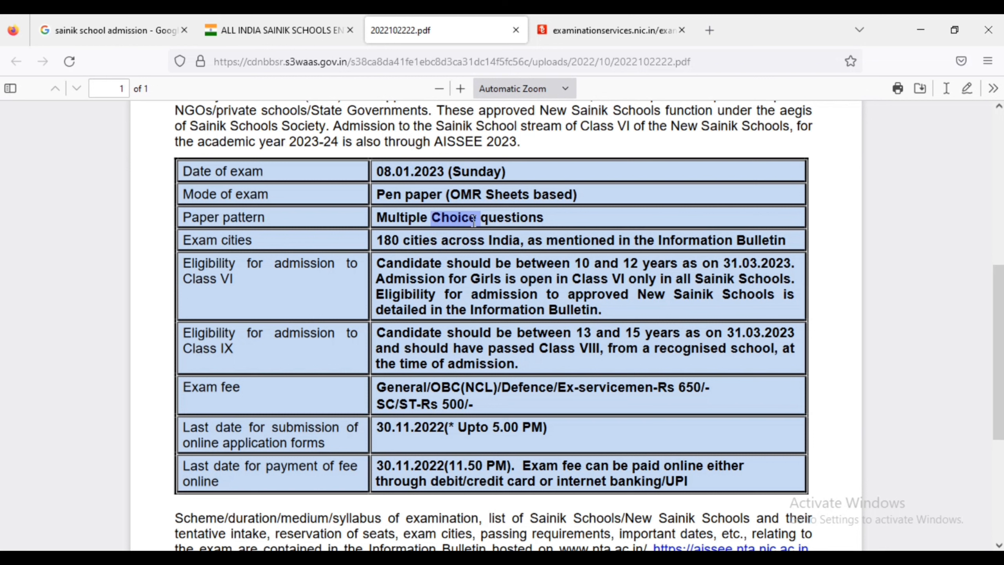
double_click(442, 237)
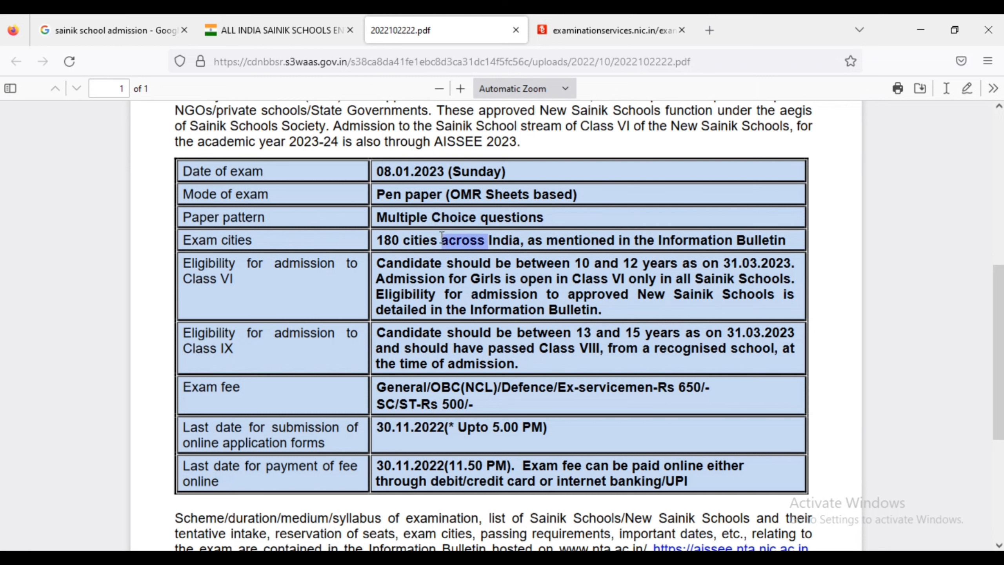
triple_click(400, 266)
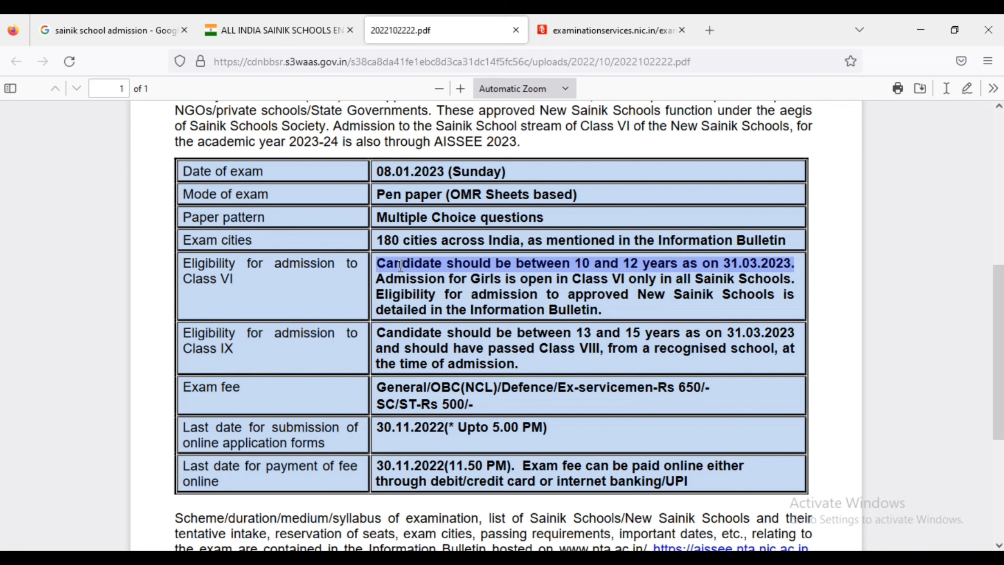
triple_click(598, 331)
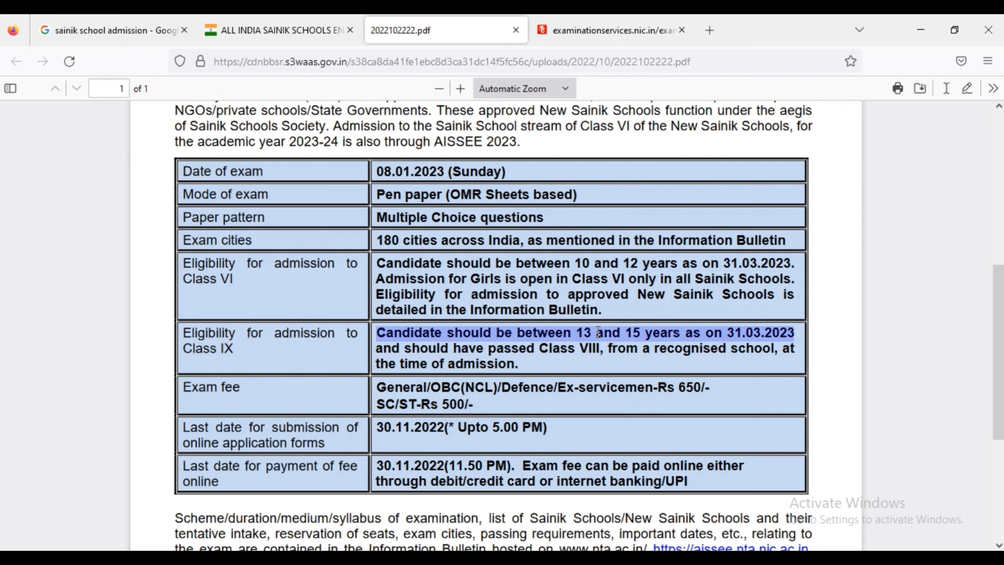
click(411, 397)
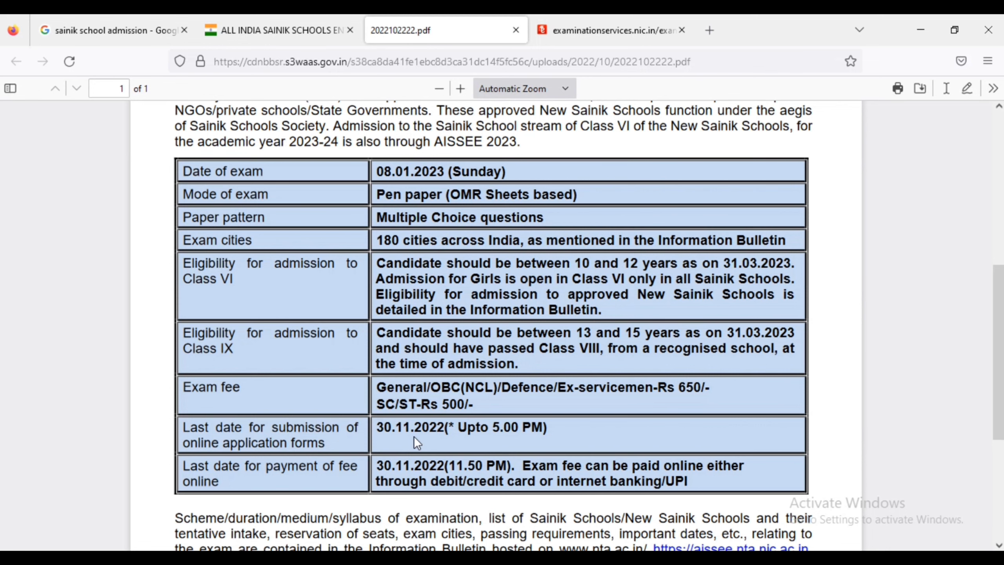
click(279, 31)
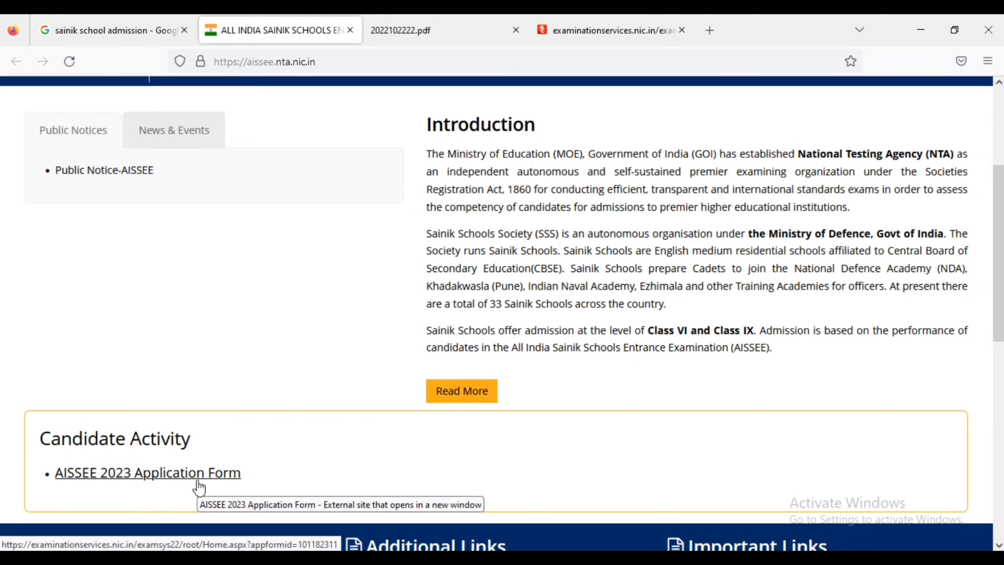
On the examinationservices.nic.in portal, start a New Registration for AISSEE 2023.
click(610, 29)
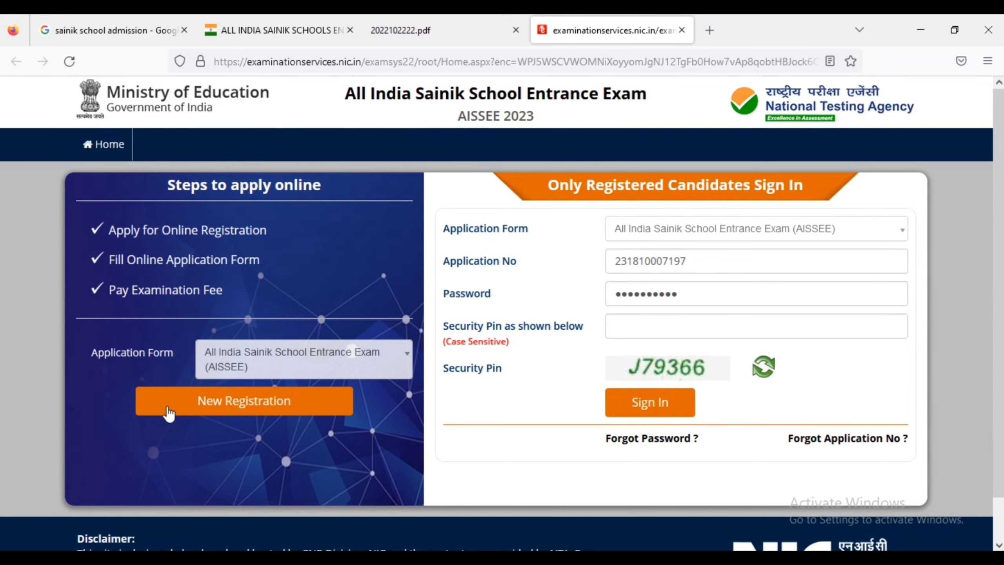
click(214, 414)
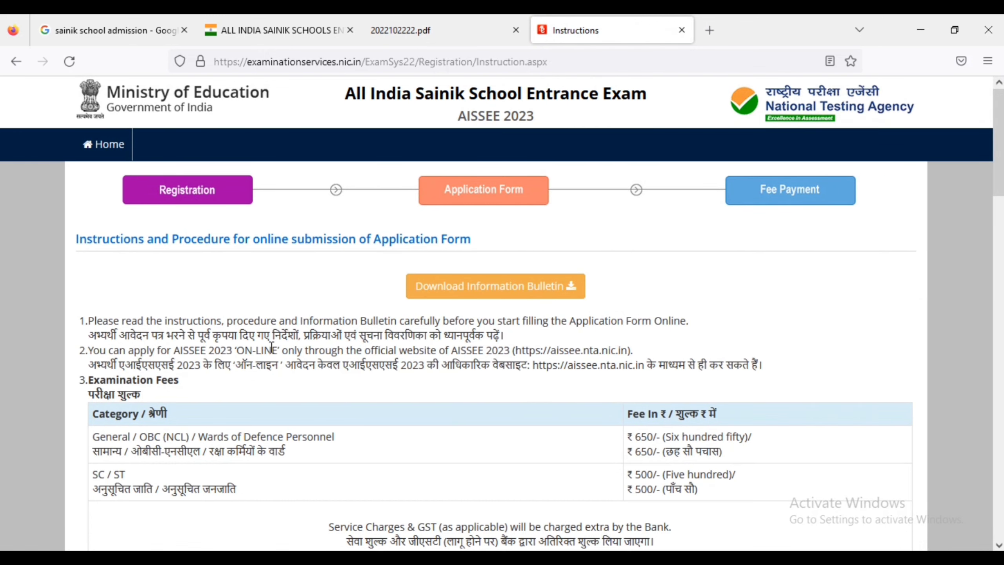
Read through the instructions, including the Hindi photo and thumb-impression upload guidance.
scroll(271, 348, down, 6)
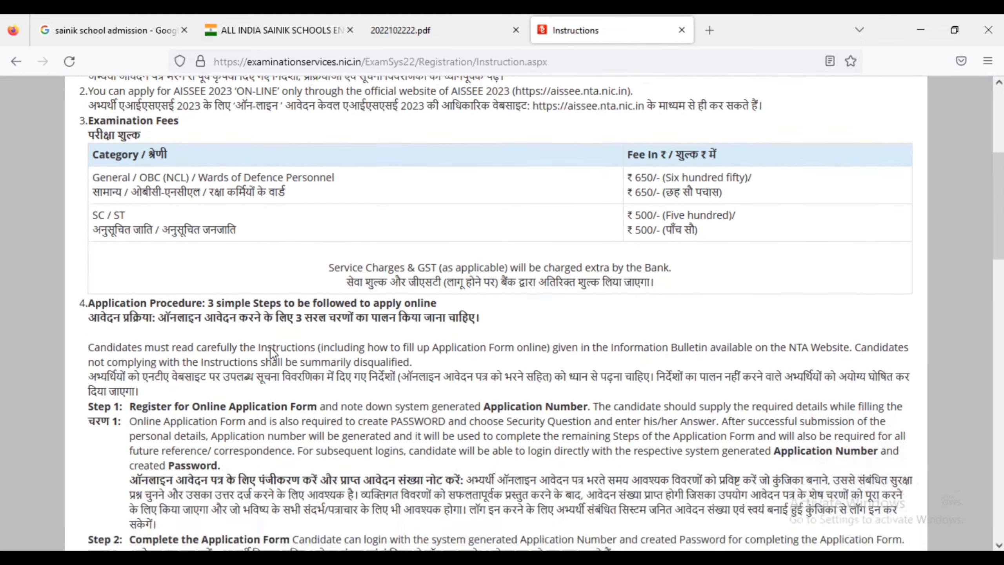
scroll(272, 350, down, 5)
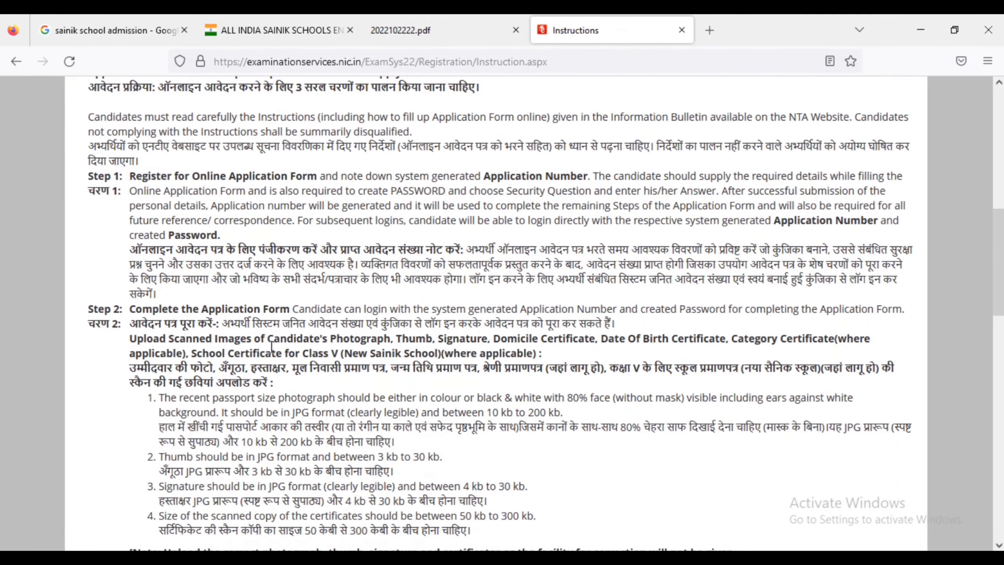
scroll(271, 347, down, 2)
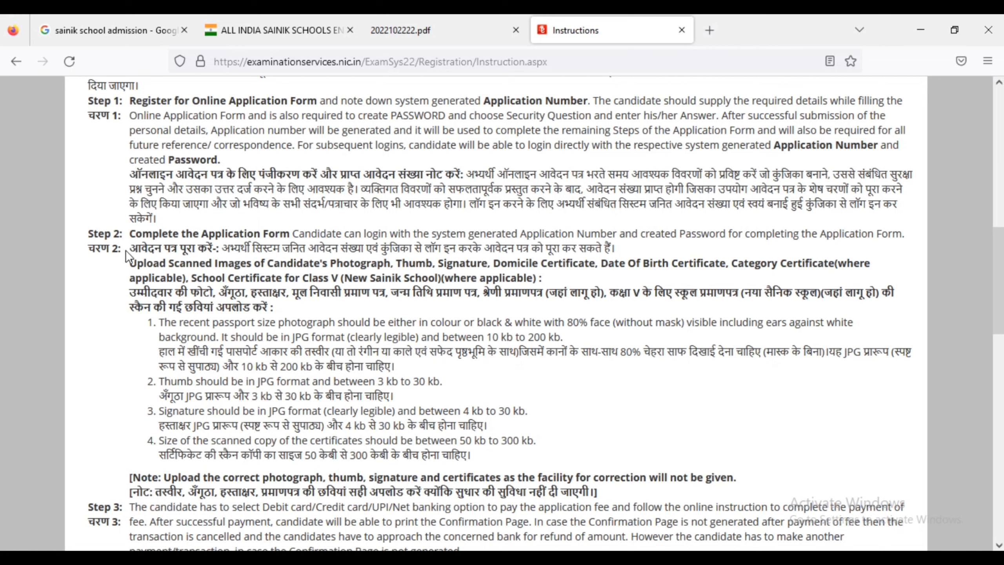
double_click(169, 288)
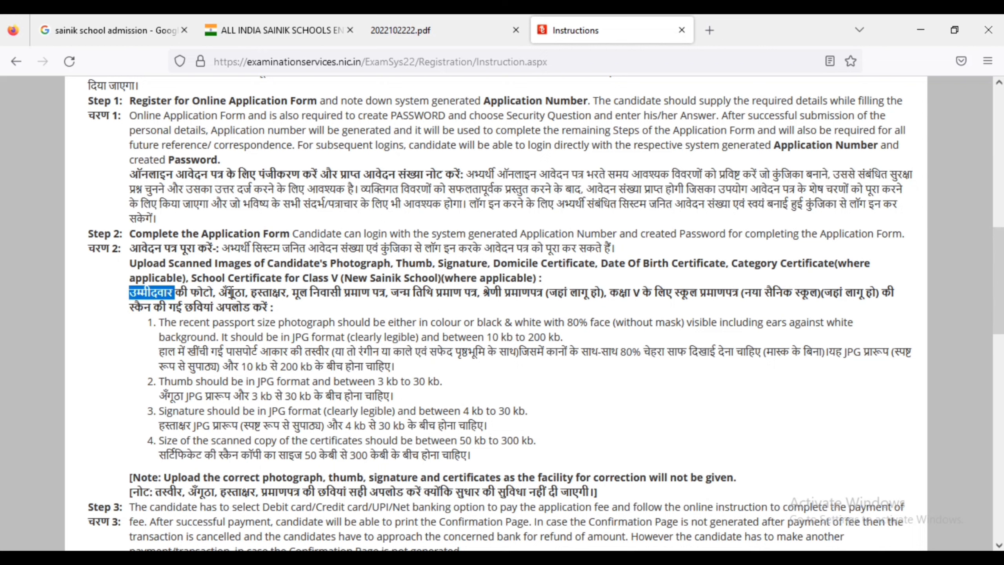
double_click(232, 293)
double_click(269, 304)
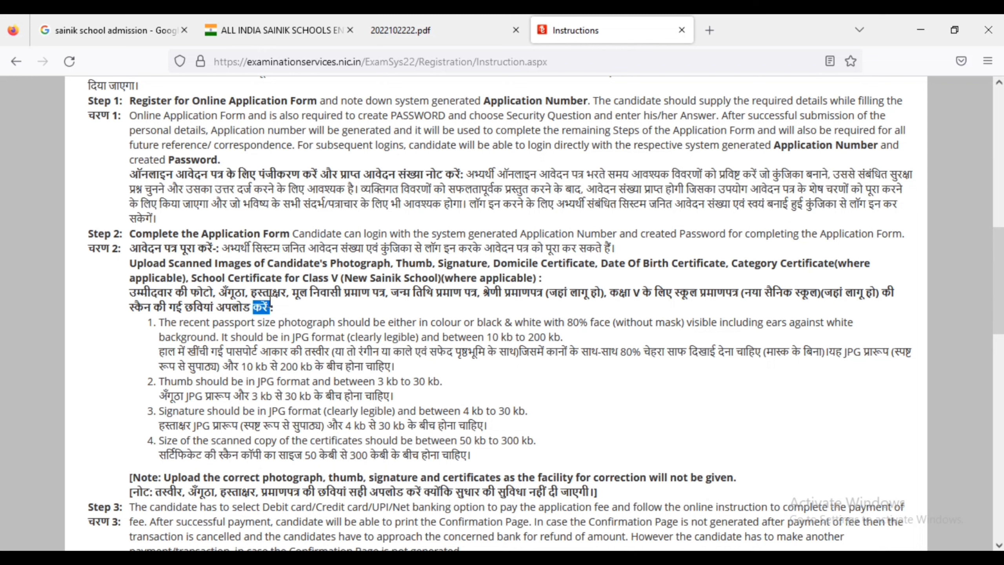
triple_click(328, 295)
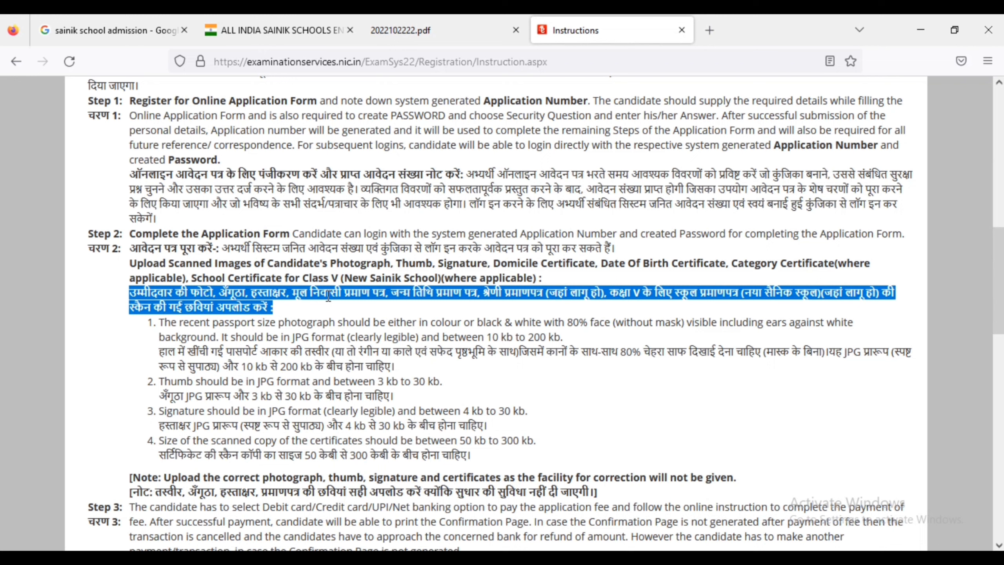
double_click(419, 299)
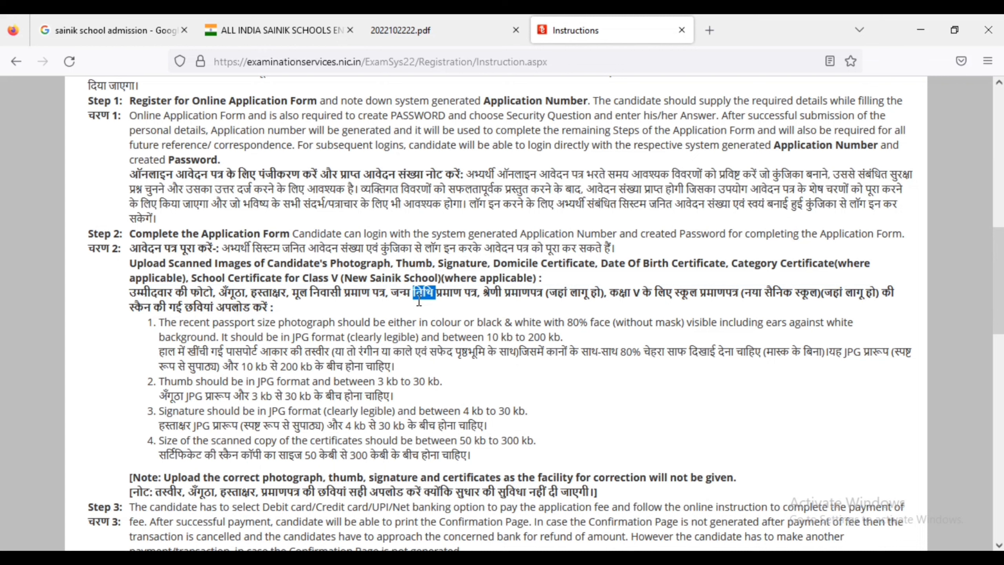
double_click(495, 293)
click(35, 344)
Tick the declaration of having read the instructions and proceed to the application form.
scroll(35, 345, down, 3)
scroll(34, 345, down, 15)
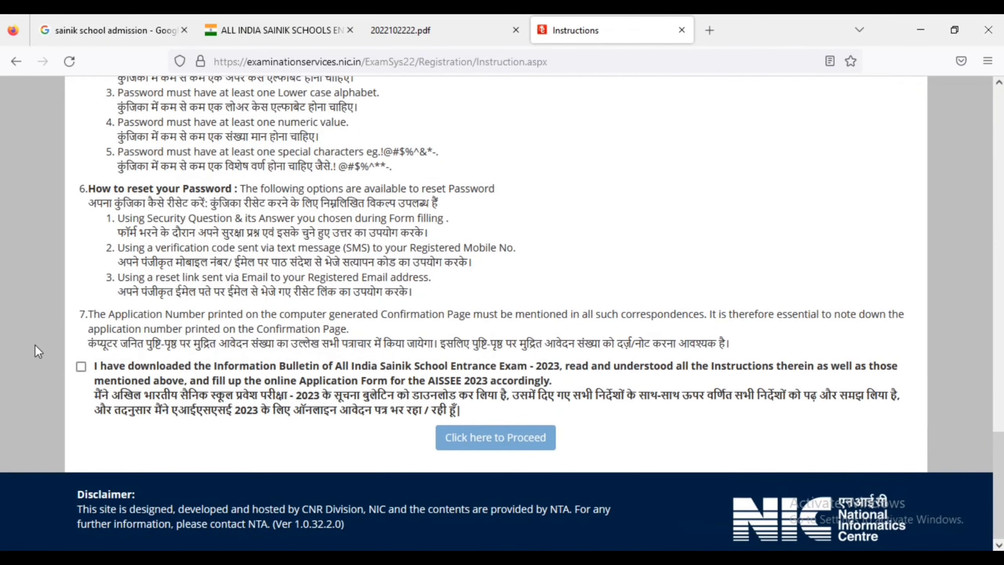
click(81, 367)
click(515, 438)
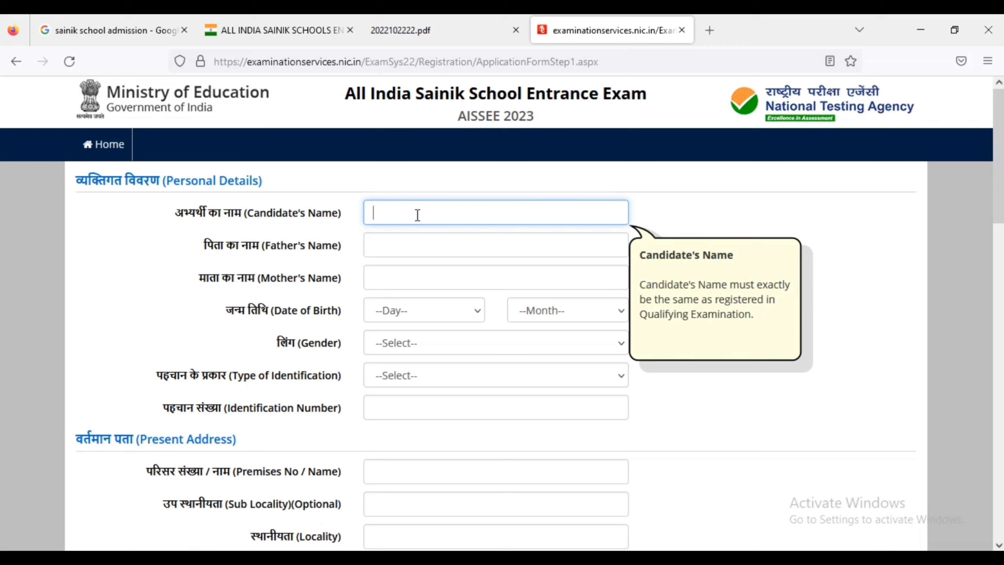
Pass through the parent name, birth day and gender fields, then set identification to 'Any Other Valid Govt Identity with photograph'.
click(400, 238)
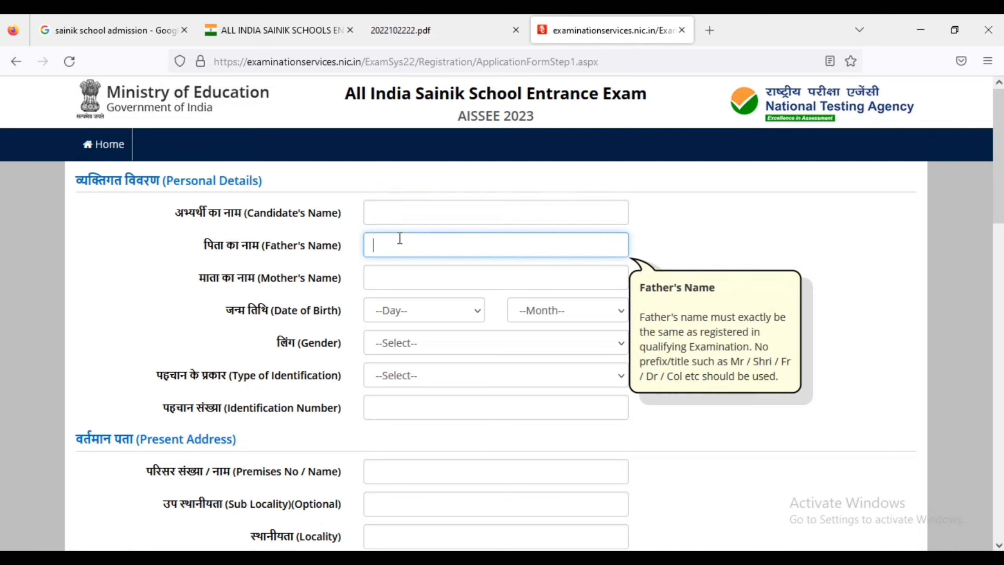
click(425, 270)
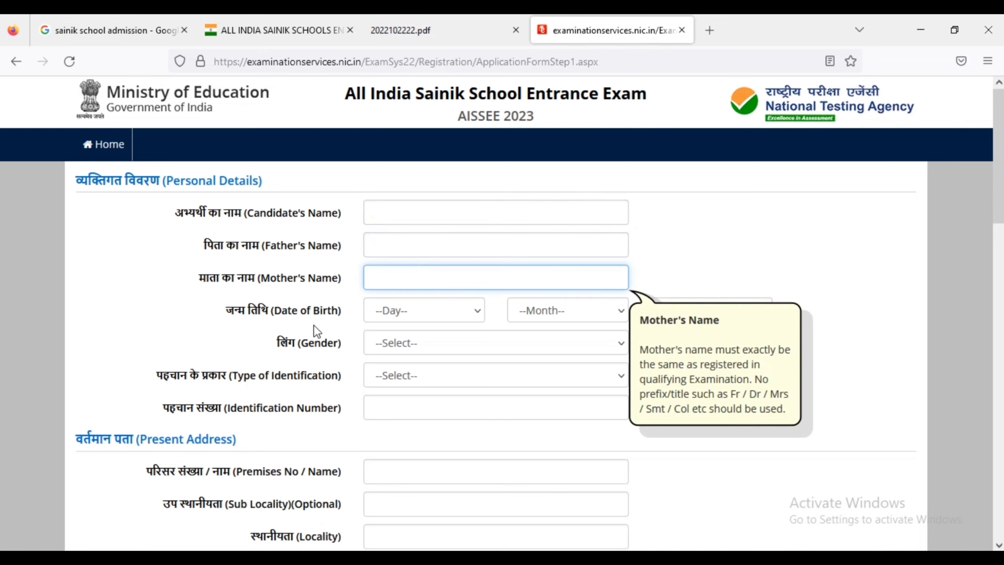
click(401, 314)
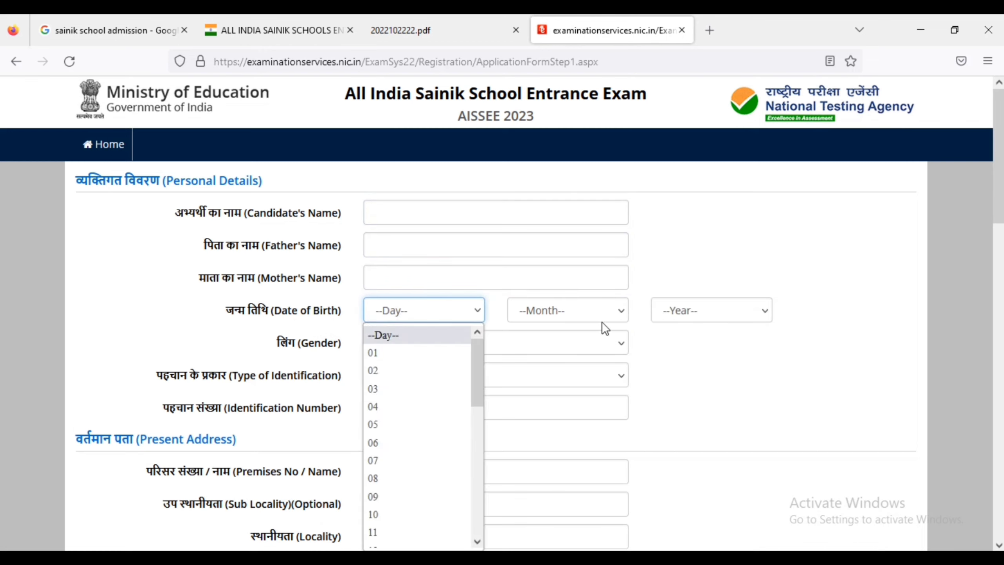
click(709, 359)
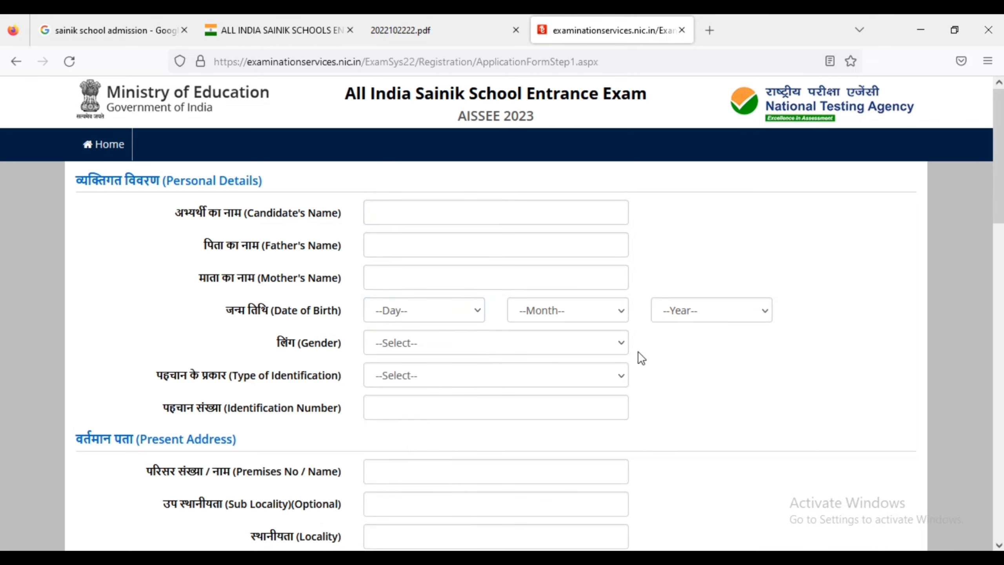
click(506, 348)
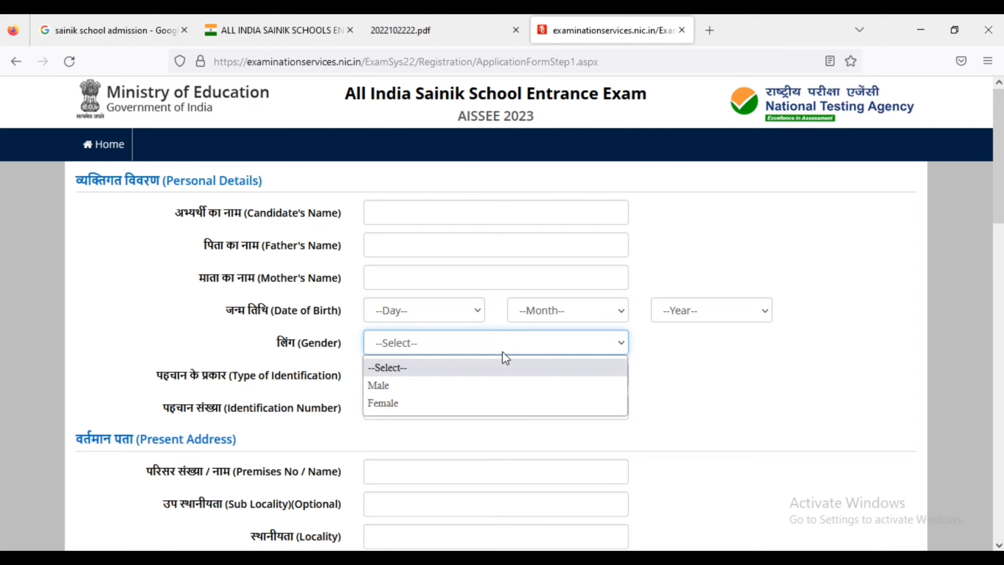
click(406, 376)
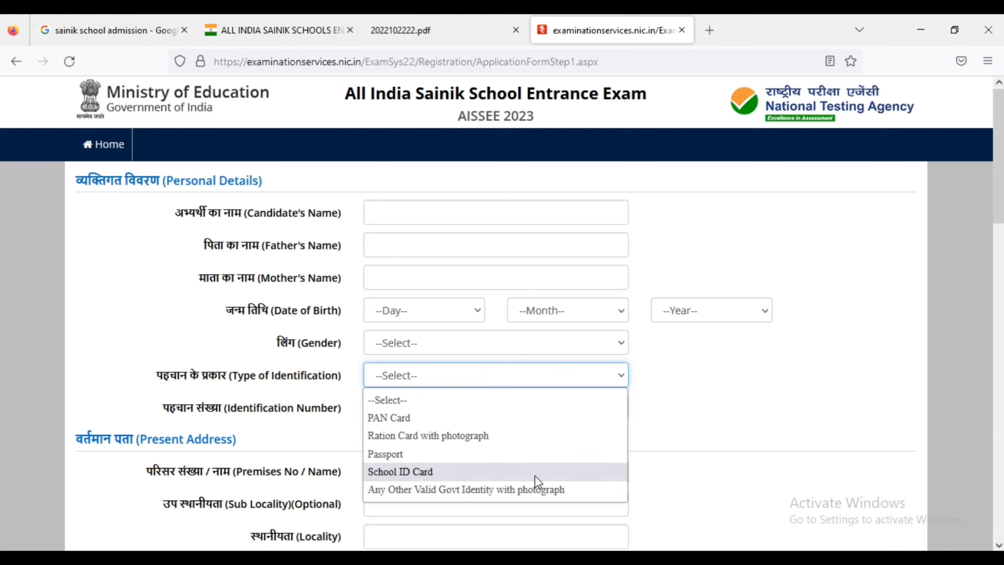
click(516, 489)
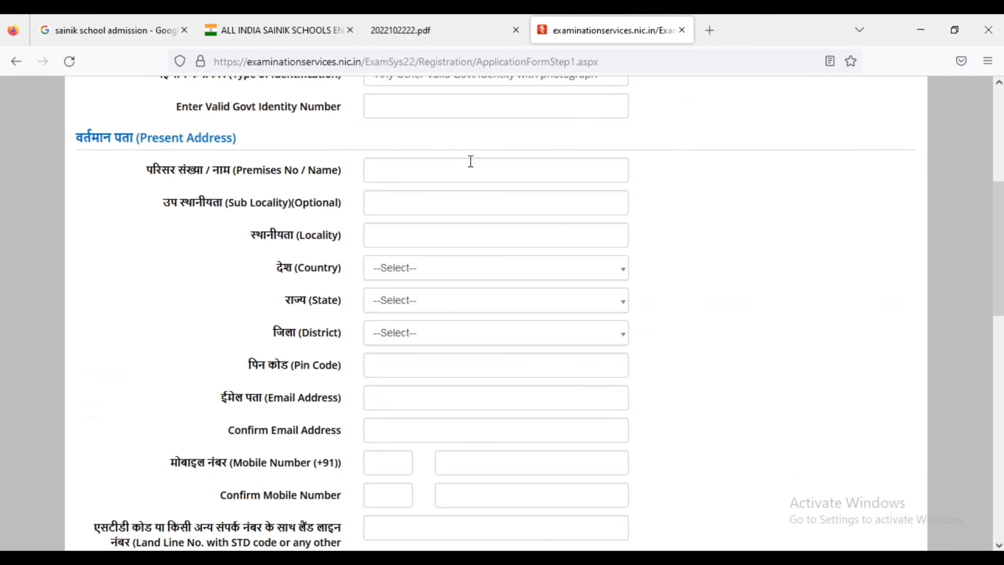
Fill the present address premises, sub locality and locality, and set the country to India.
click(471, 161)
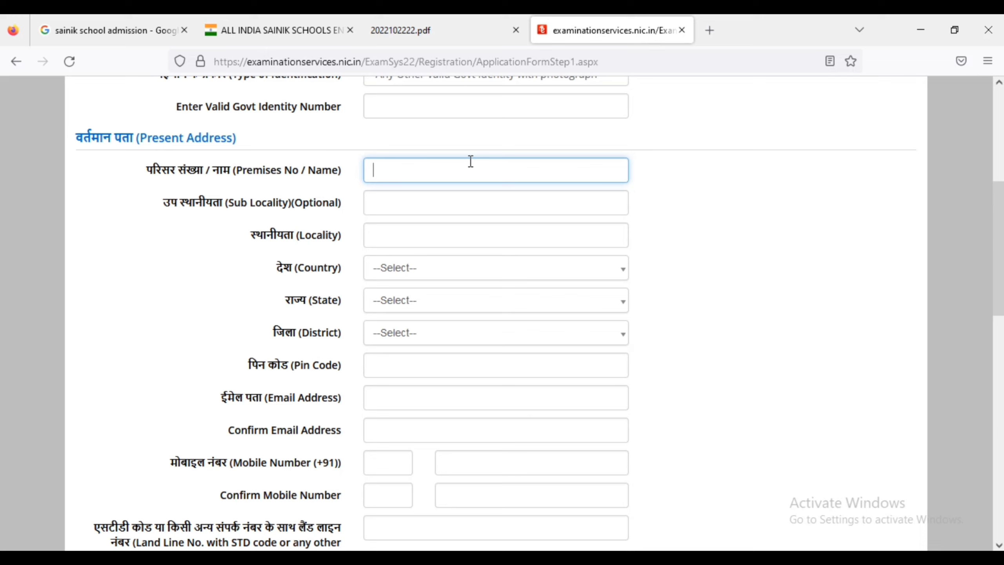
click(406, 211)
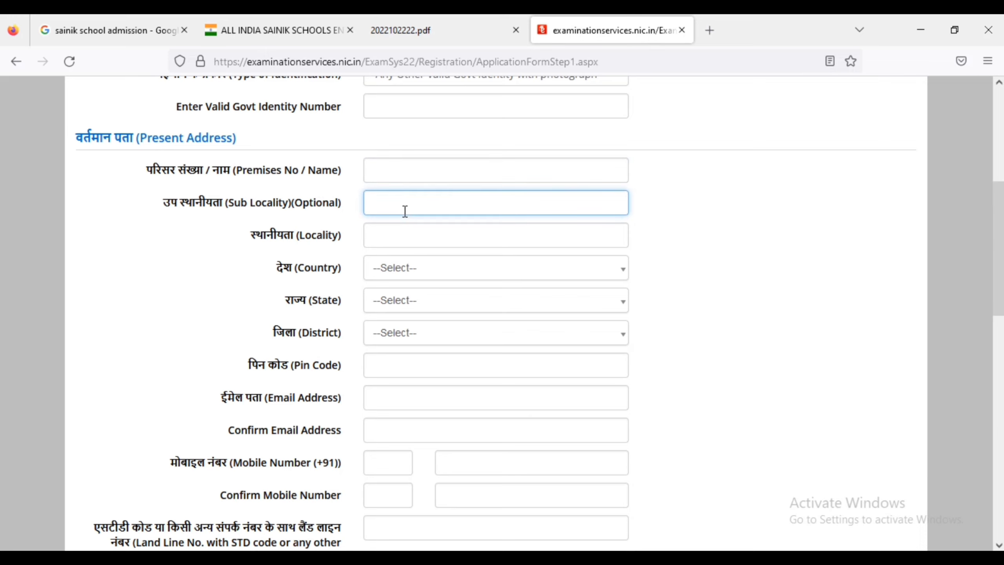
click(385, 240)
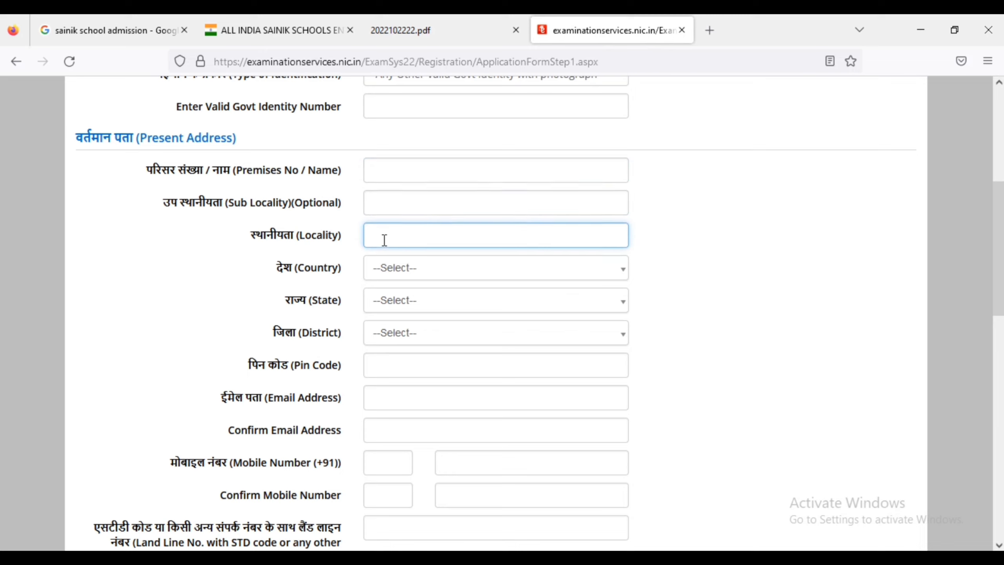
click(426, 268)
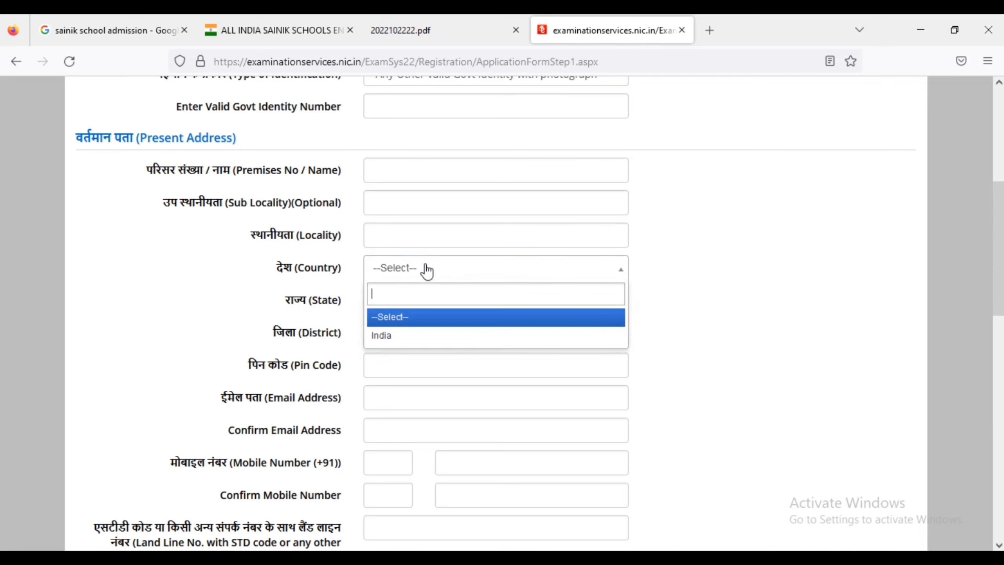
click(382, 335)
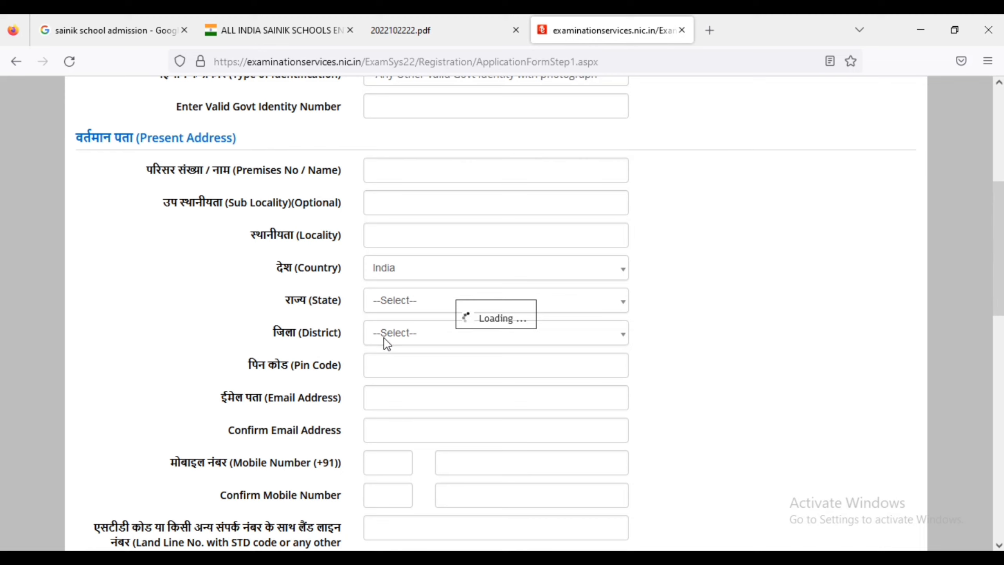
Fill in and confirm the email address and mobile number.
click(413, 403)
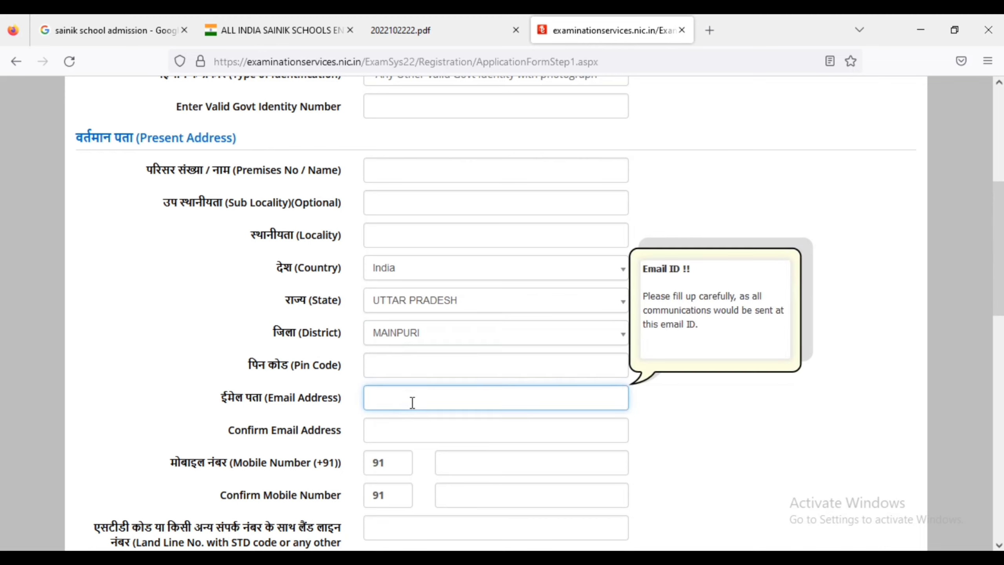
click(397, 432)
click(494, 469)
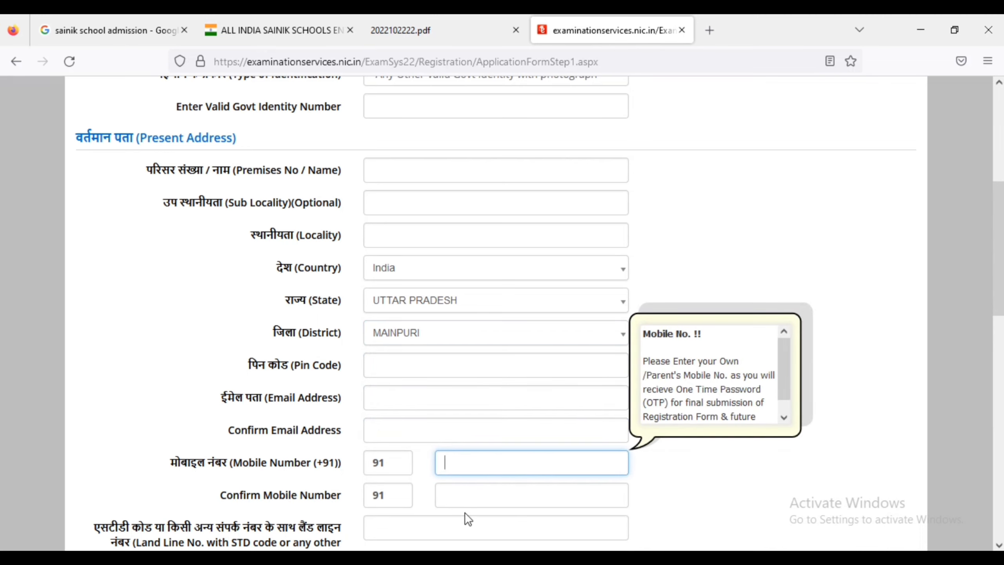
click(448, 501)
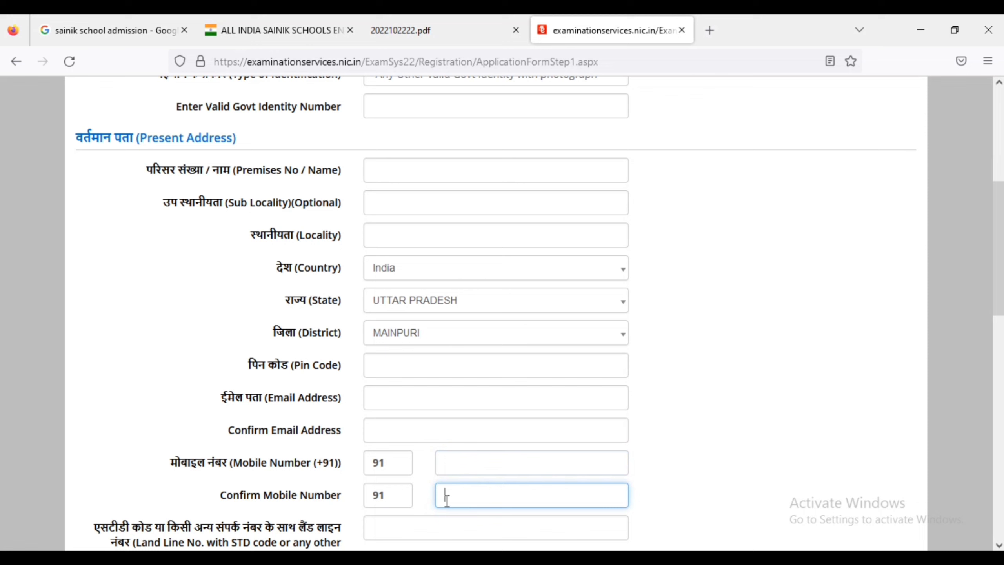
click(427, 498)
scroll(427, 498, down, 5)
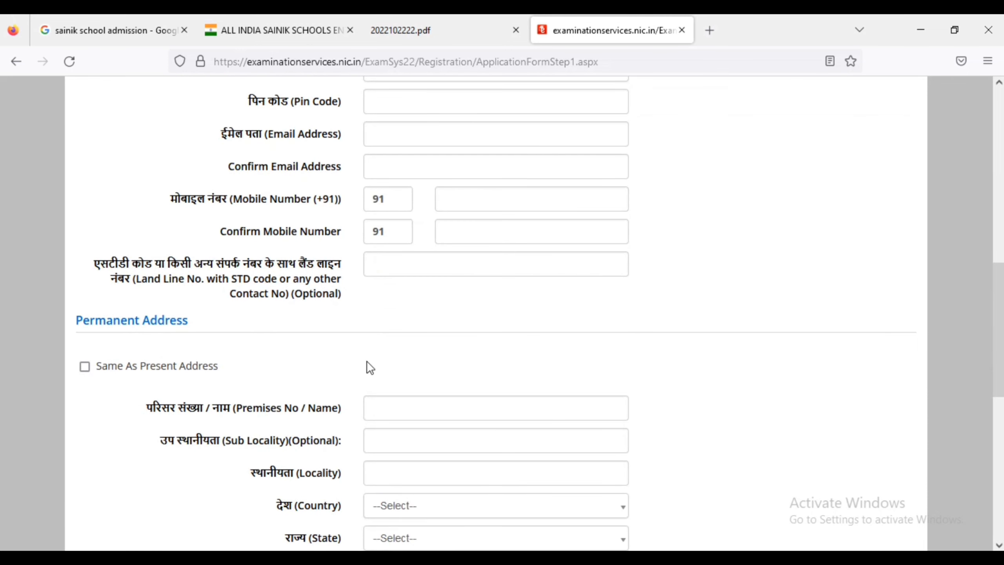
Enter the account password and confirm it in the Choose Password section.
scroll(369, 368, down, 2)
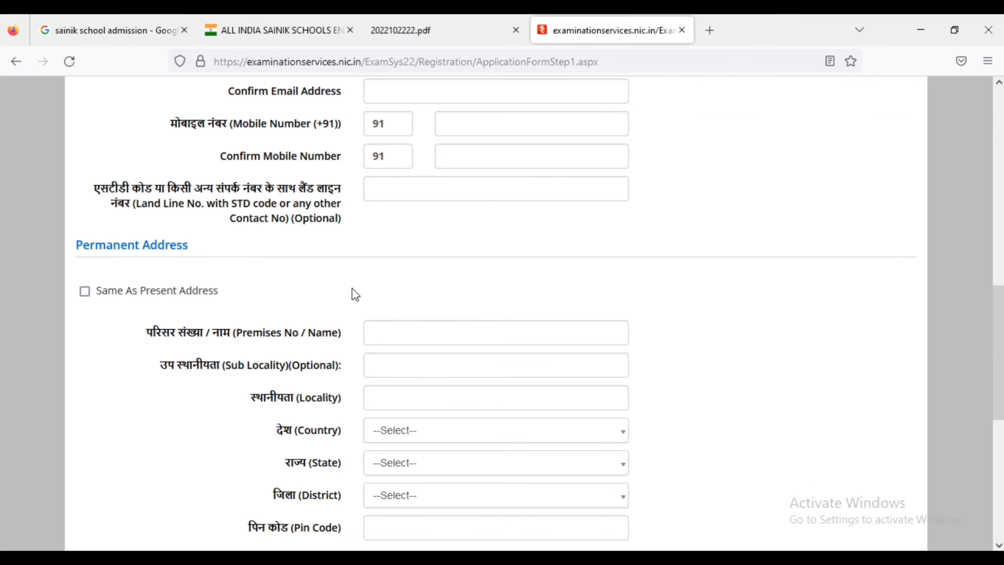
scroll(352, 289, down, 9)
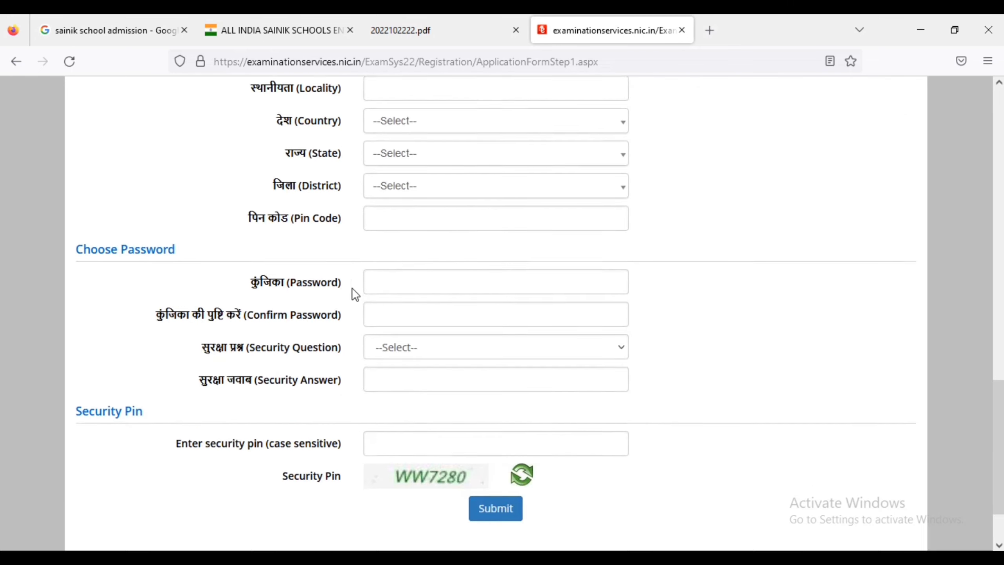
scroll(352, 288, down, 1)
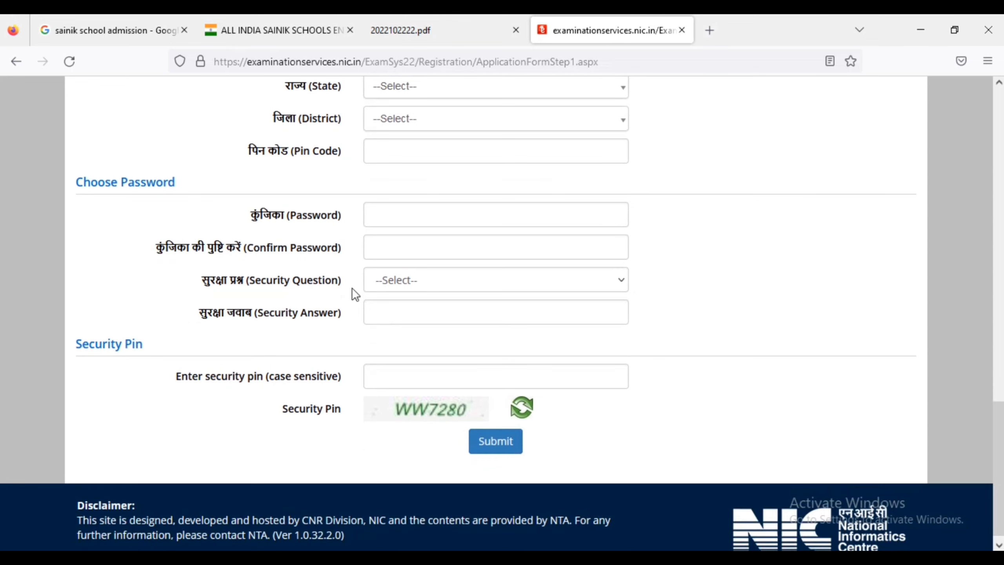
click(491, 212)
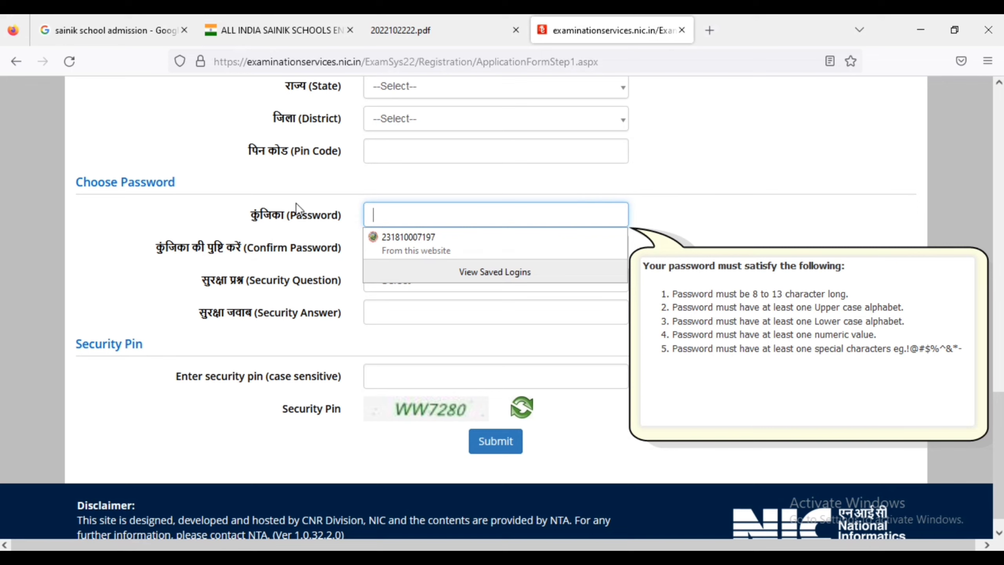
click(287, 227)
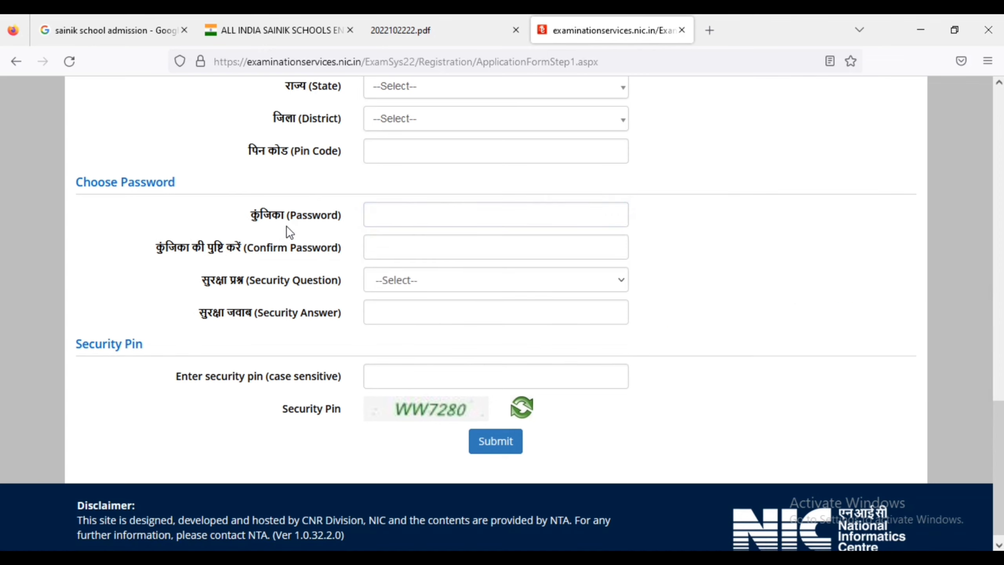
click(394, 239)
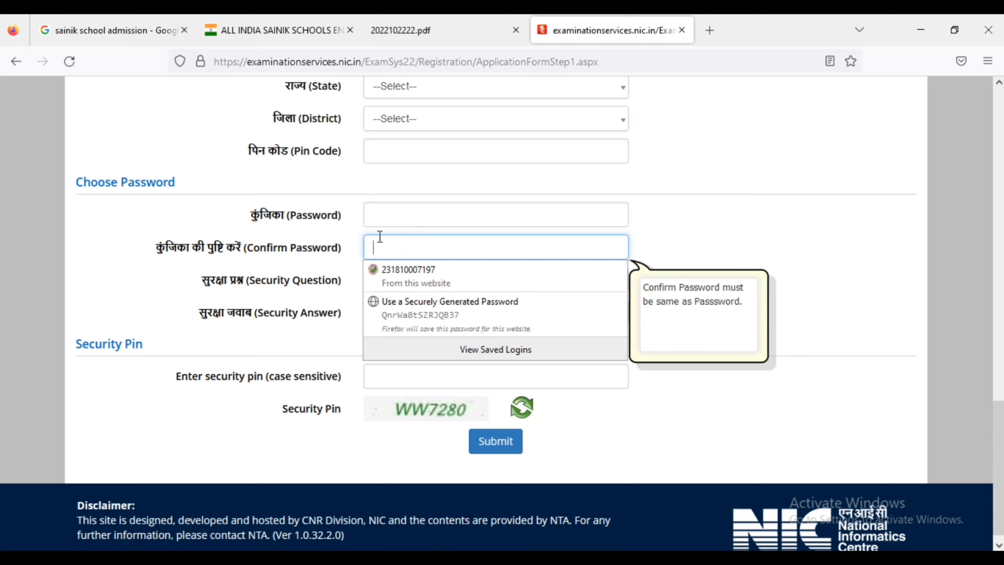
click(305, 250)
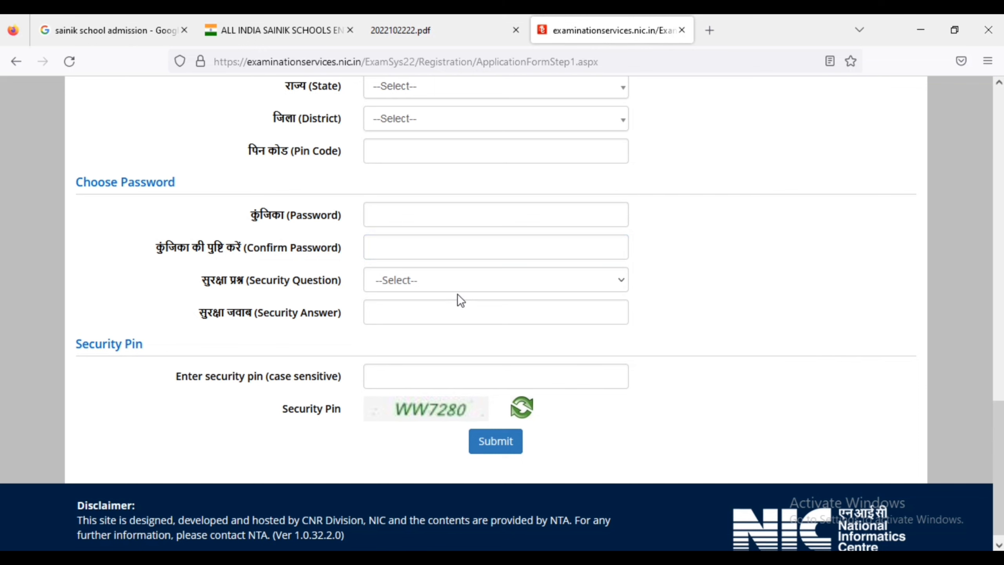
Pick 'What is the name of your first school?' as the security question and enter its answer.
click(442, 284)
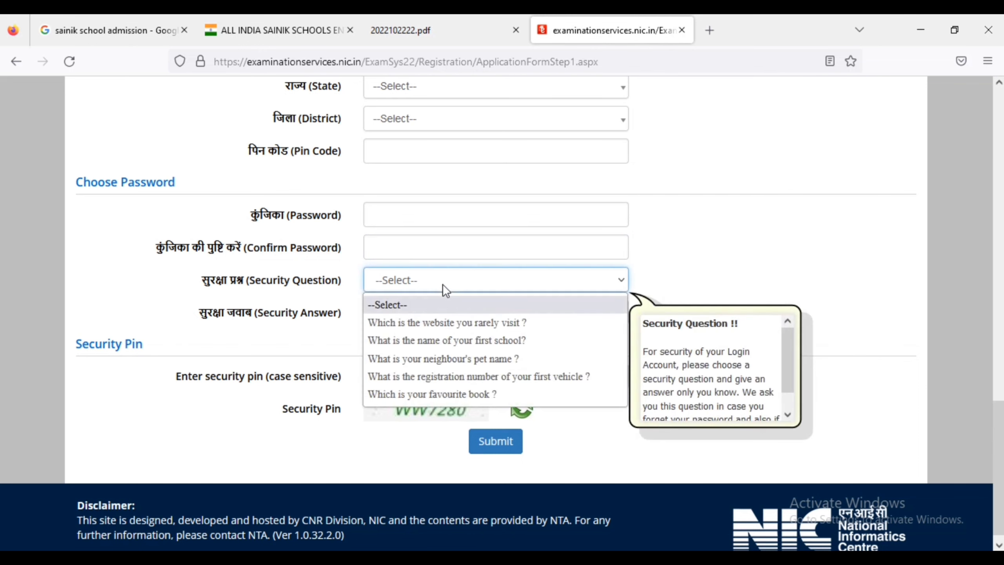
click(444, 341)
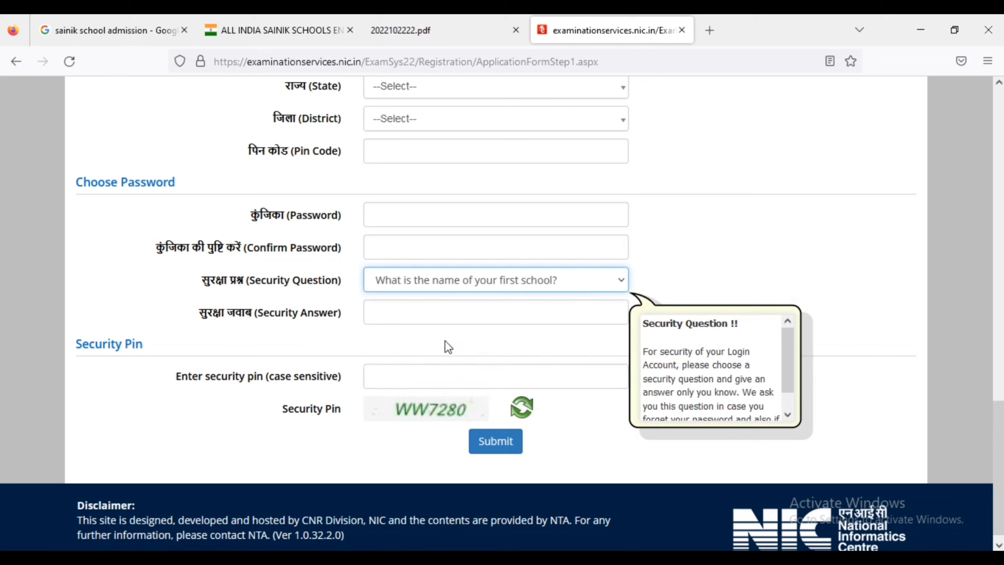
click(431, 317)
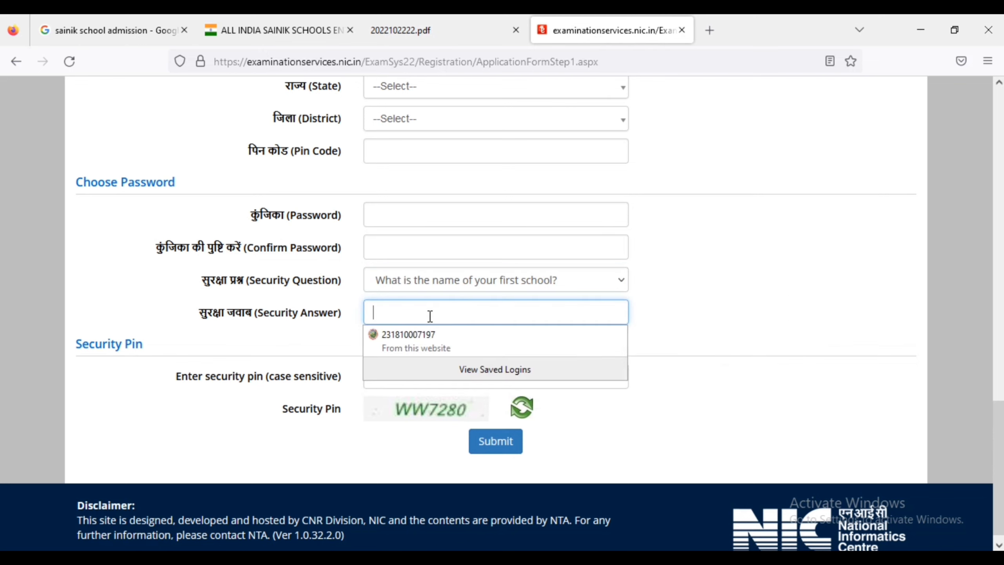
click(328, 335)
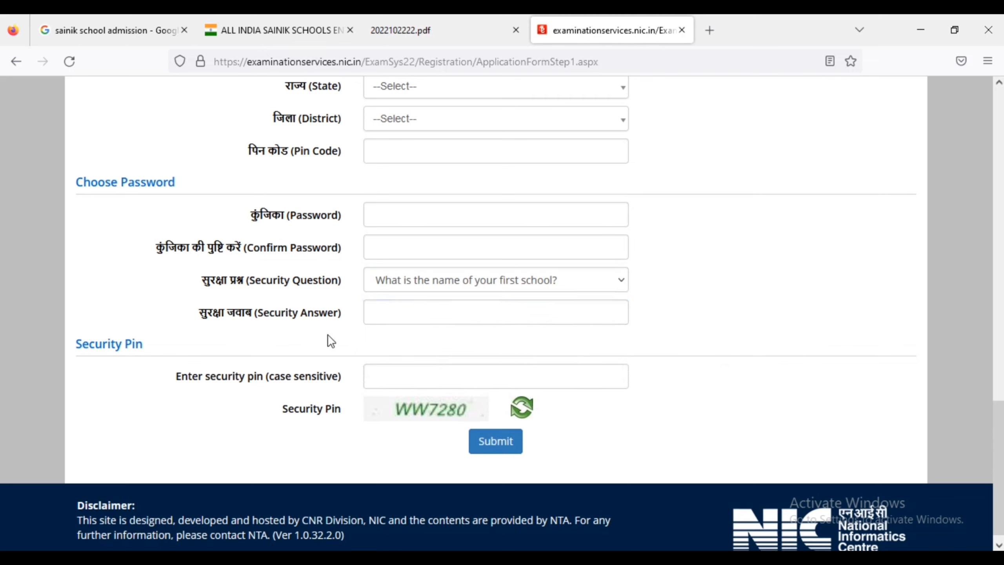
Enter the displayed security pin, submit the registration, and select the prefilled application number on the sign-in page.
click(434, 378)
text(WW7280)
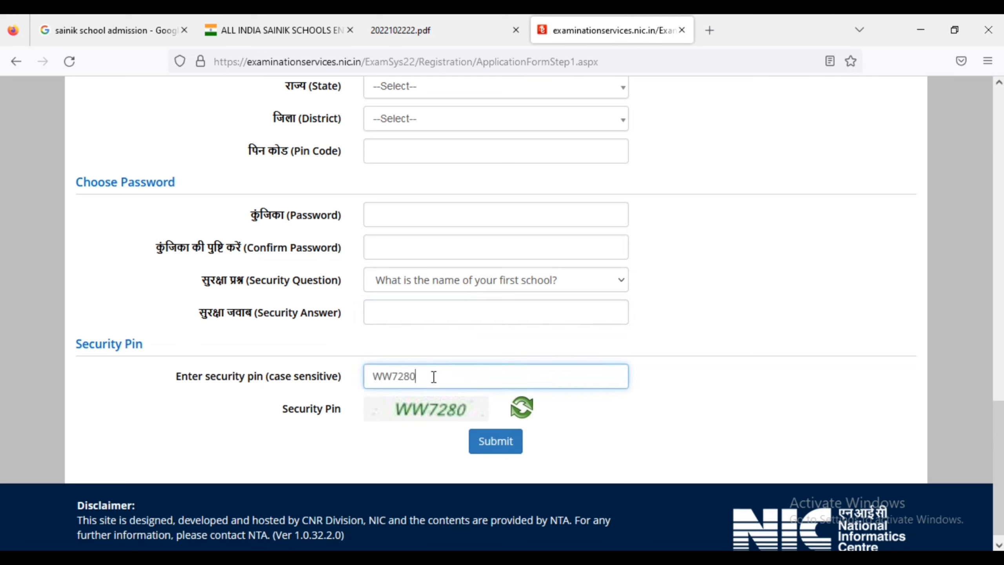
click(490, 454)
click(720, 261)
double_click(720, 261)
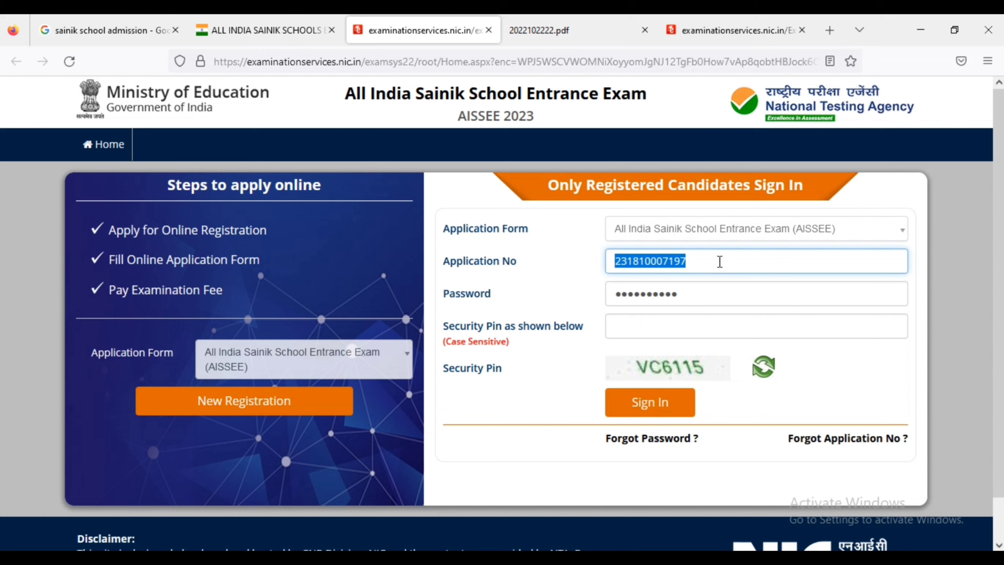
Enter the displayed sign-in security pin and sign in to the application.
click(631, 323)
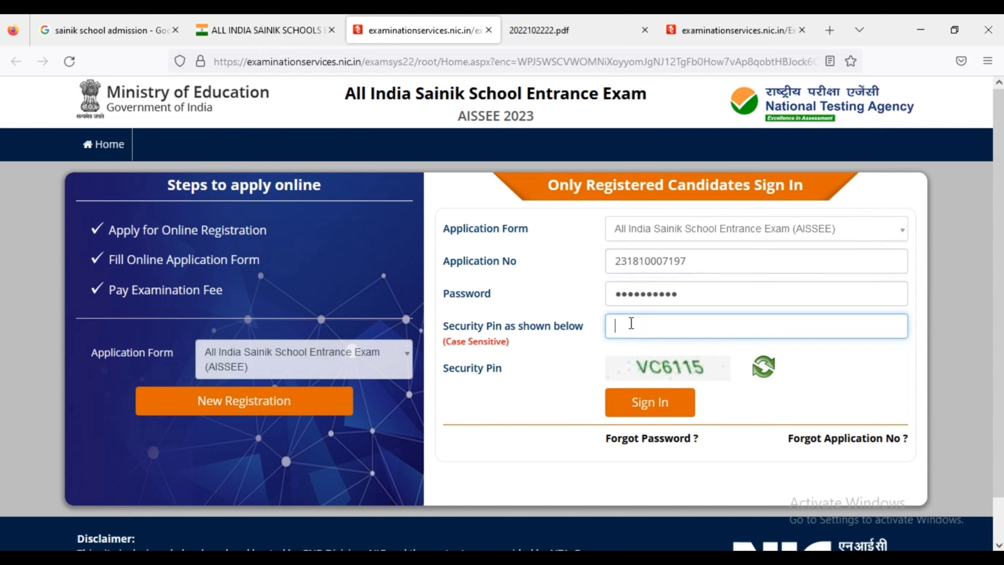
text(VC6115)
click(663, 403)
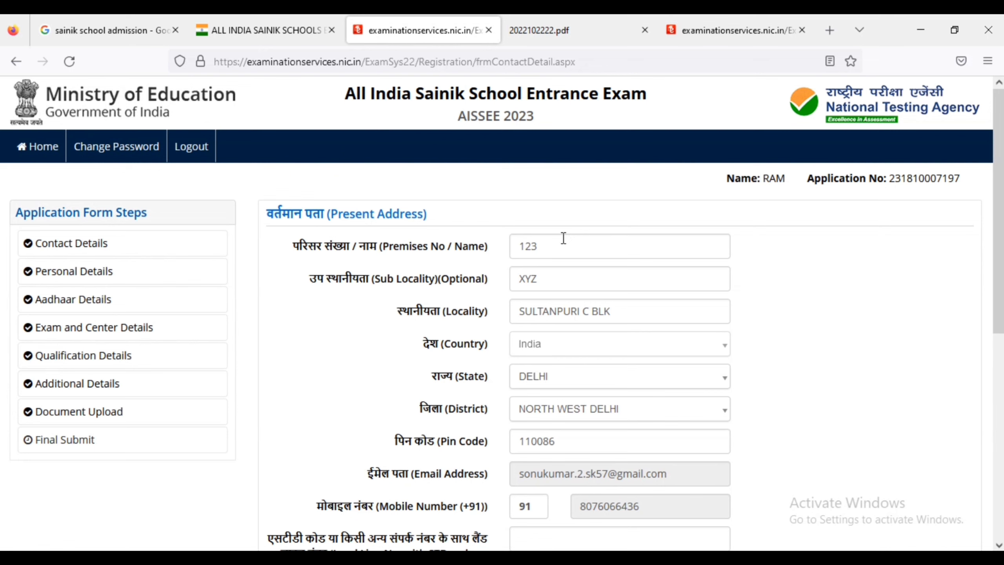
Scroll to the bottom of Contact Details and start entering the security pin to save.
scroll(971, 311, down, 10)
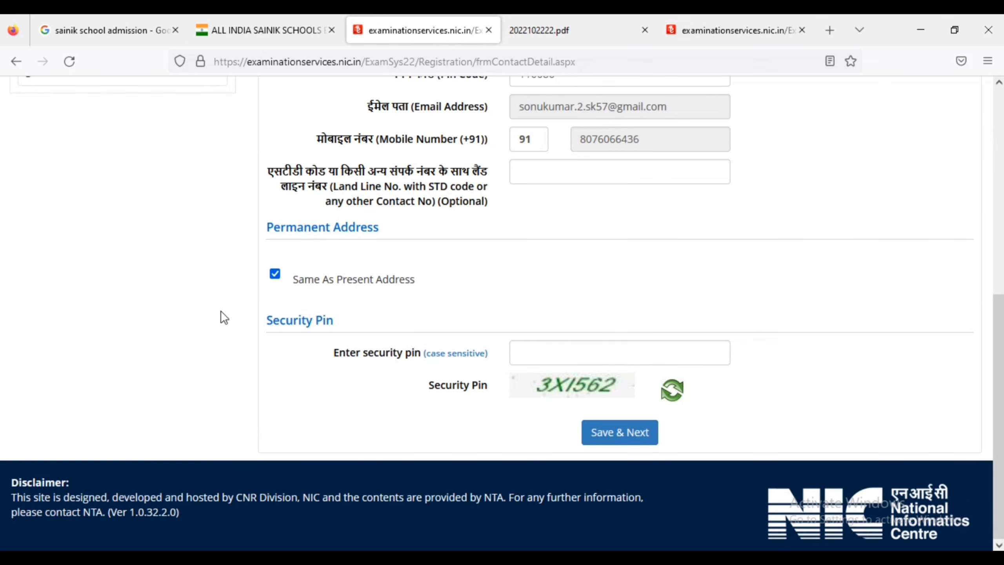
click(606, 345)
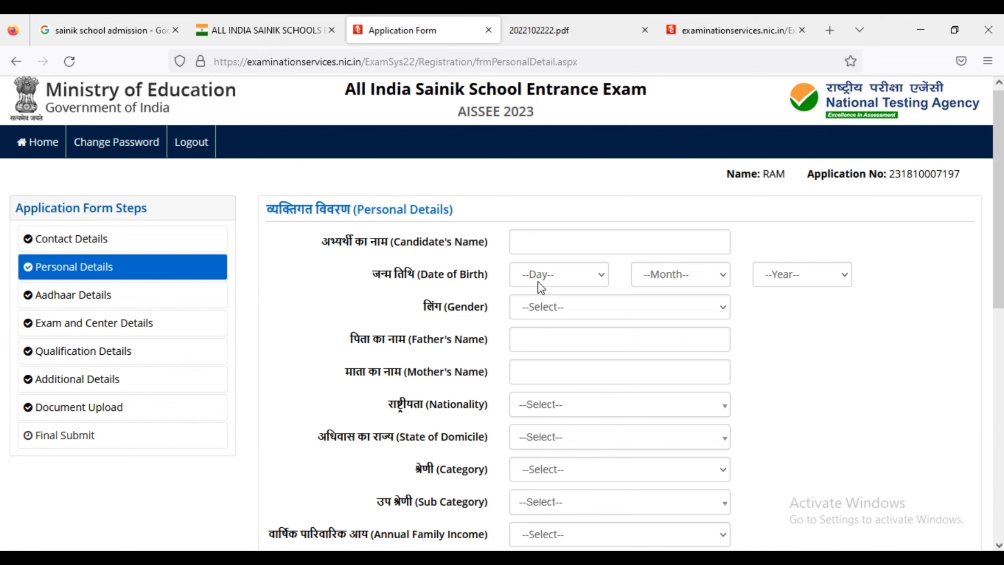
Step through the candidate name, gender, Father's Name and Mother's Name fields, leaving them empty.
click(583, 243)
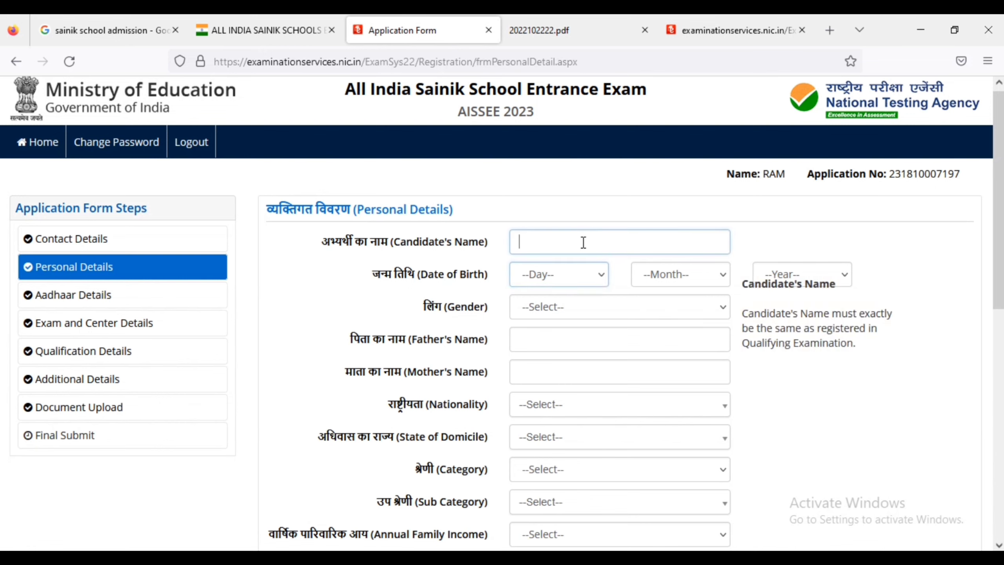
click(560, 287)
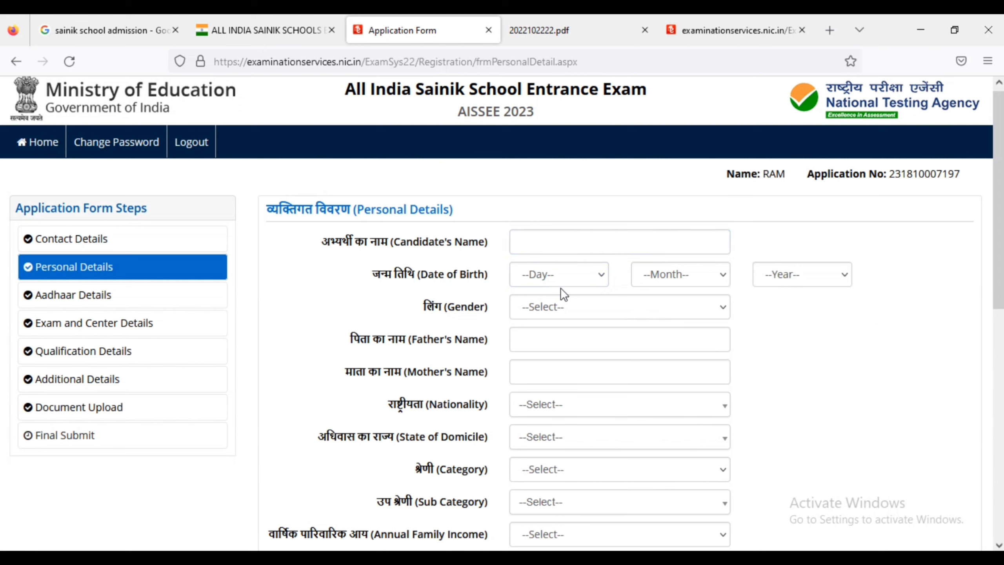
click(596, 303)
click(597, 303)
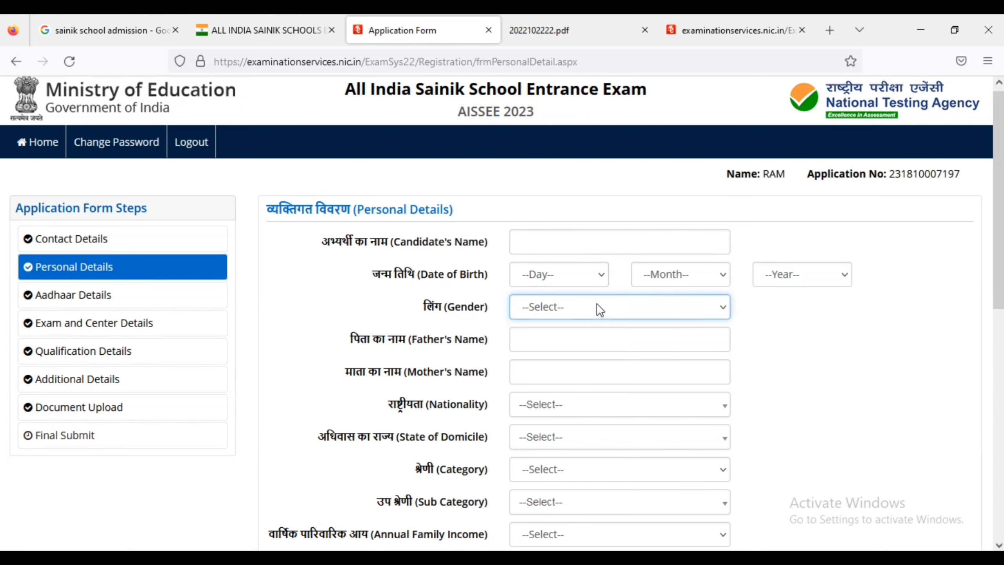
click(578, 341)
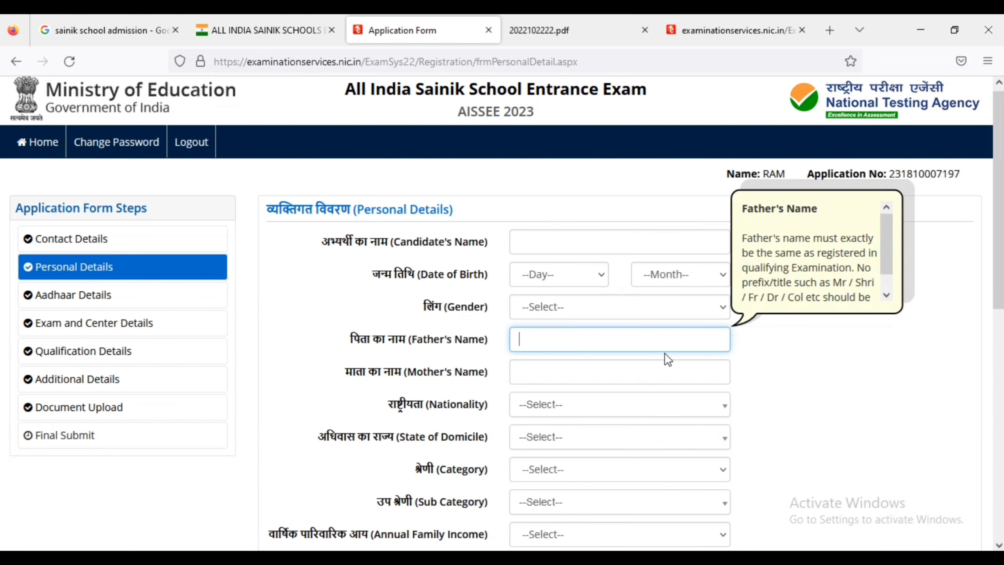
click(648, 373)
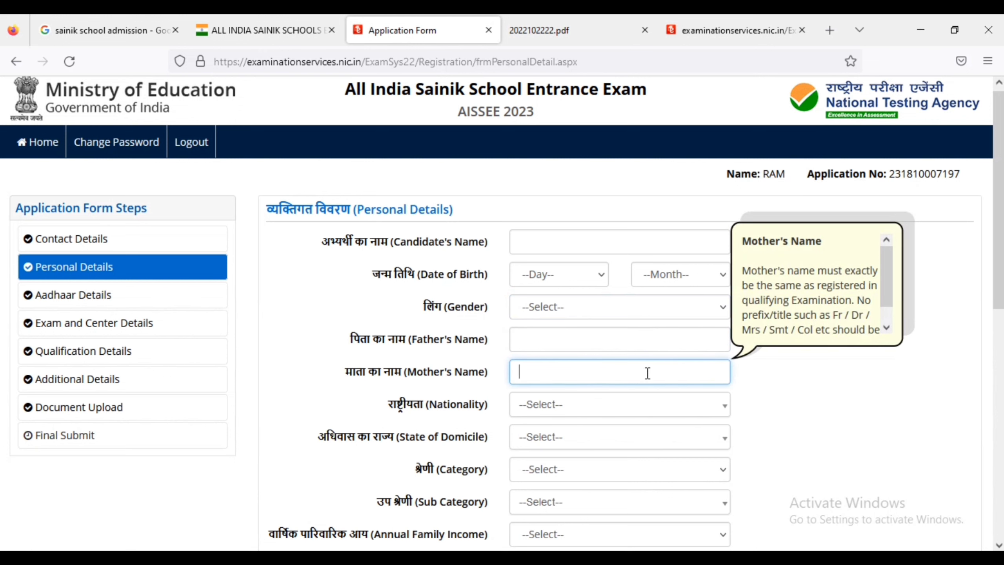
Open the Nationality and State of Domicile lists without choosing, typing then clearing 'deh' in the state search.
click(618, 413)
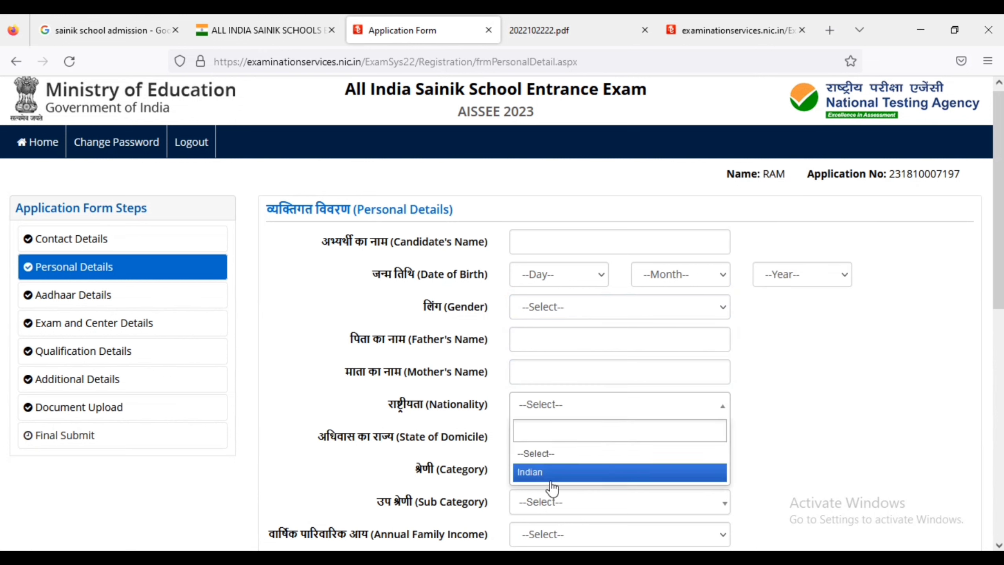
click(804, 409)
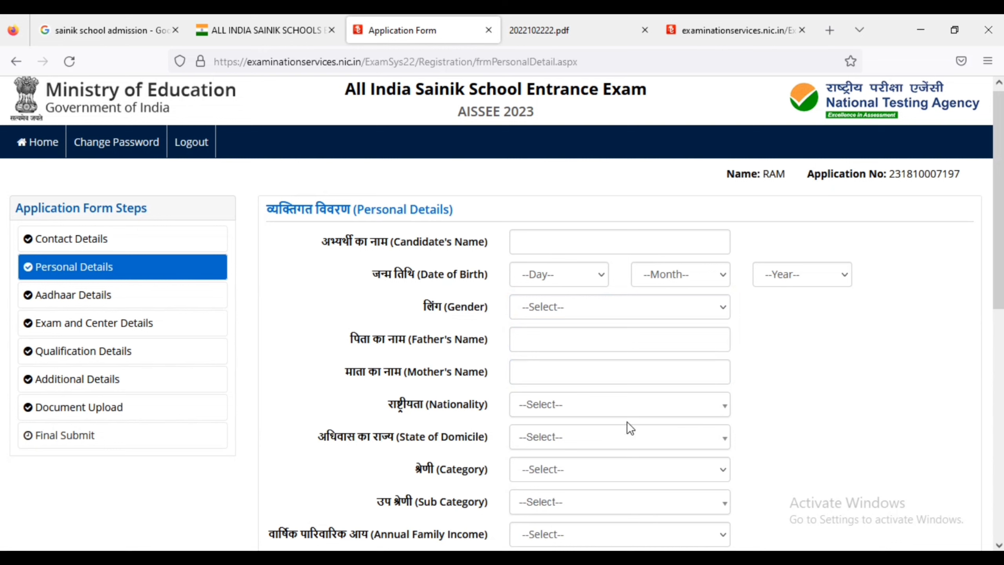
click(612, 441)
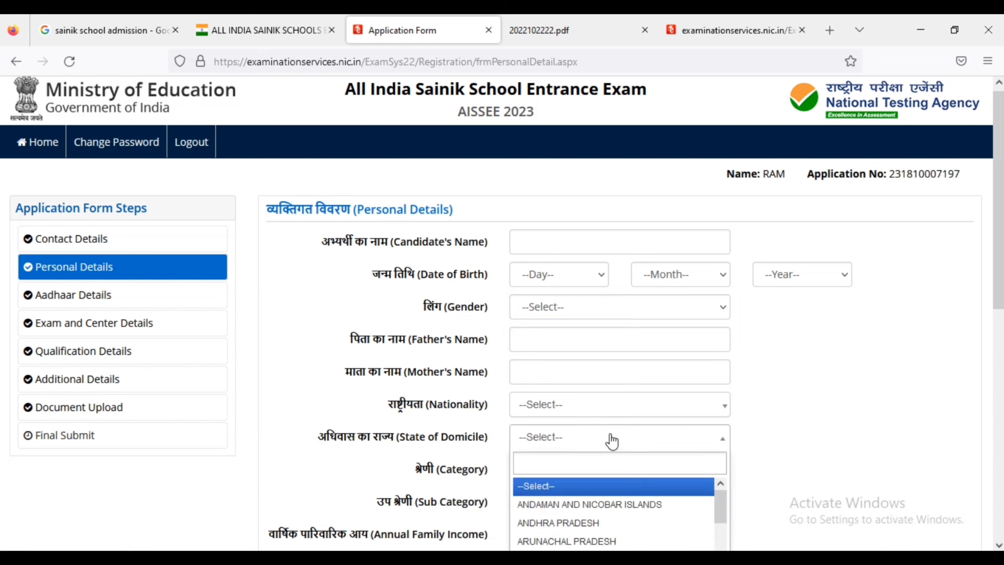
text(d)
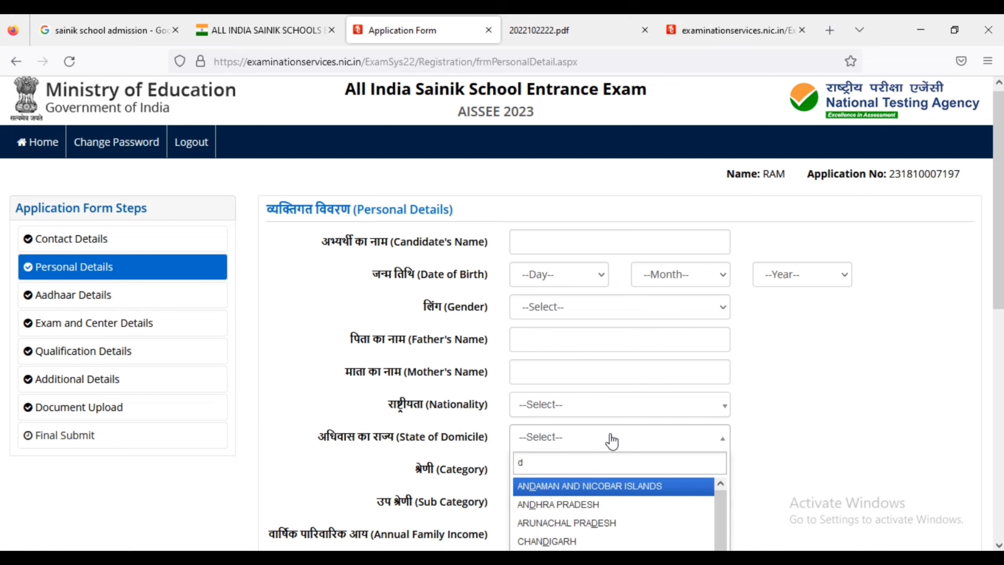
text(eh)
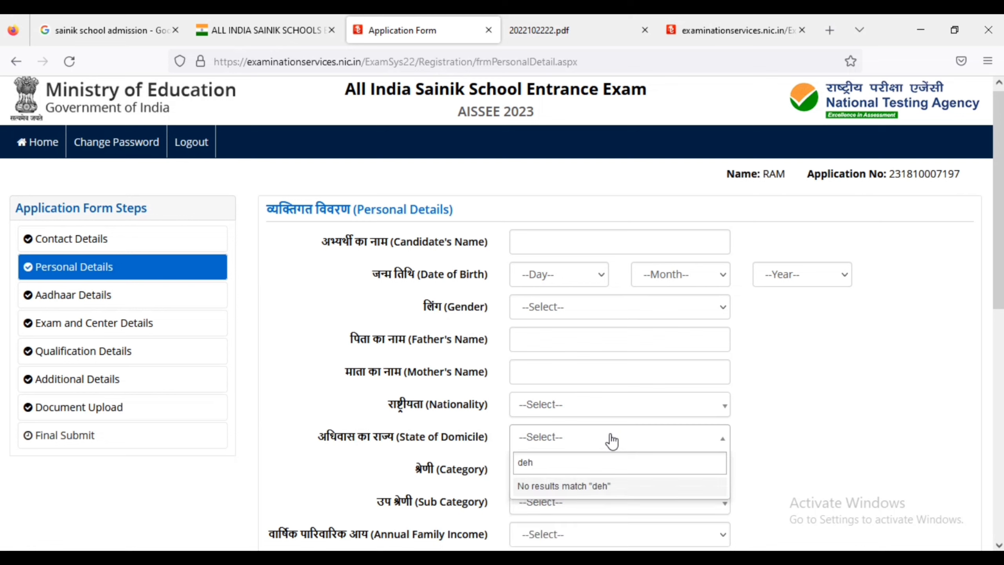
key(BackSpace)
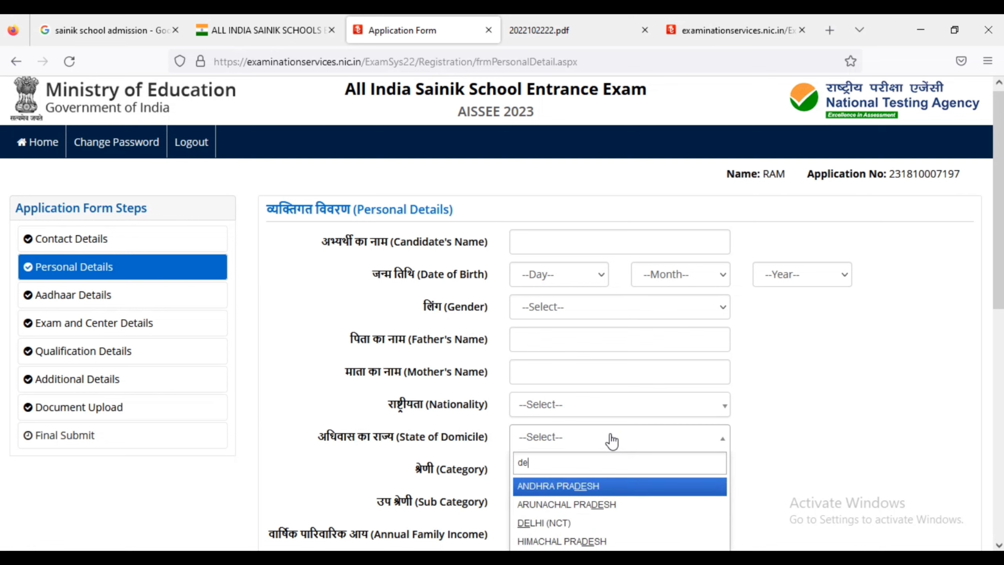
key(BackSpace)
key(BackSpace)
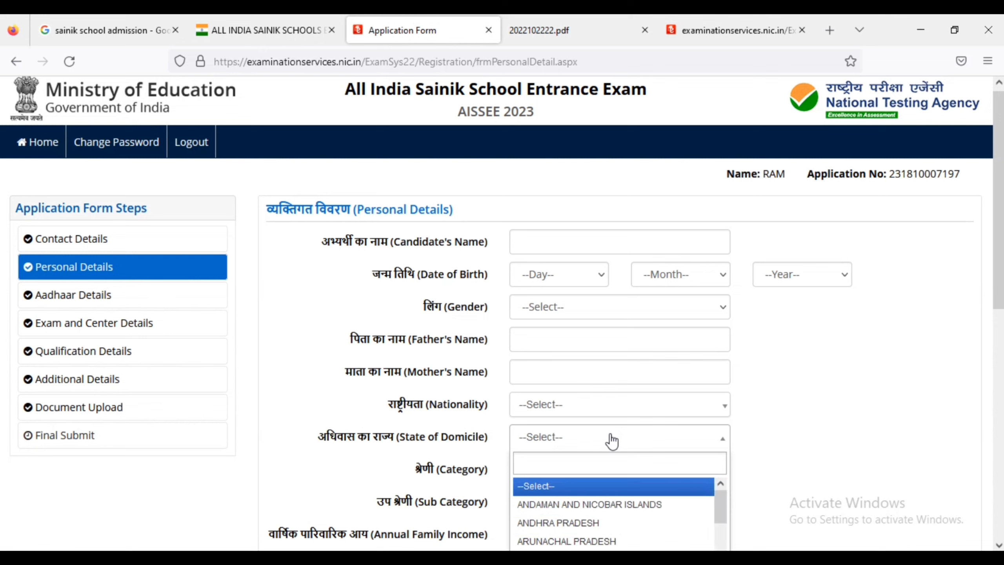
click(852, 474)
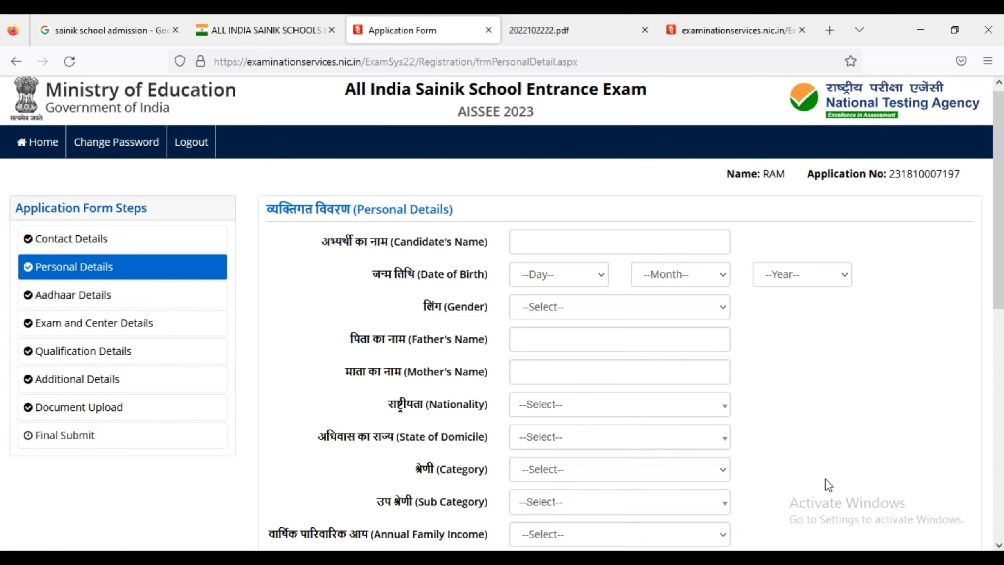
Open the Category list, then scroll down to bring up the Annual Family Income choices.
click(615, 479)
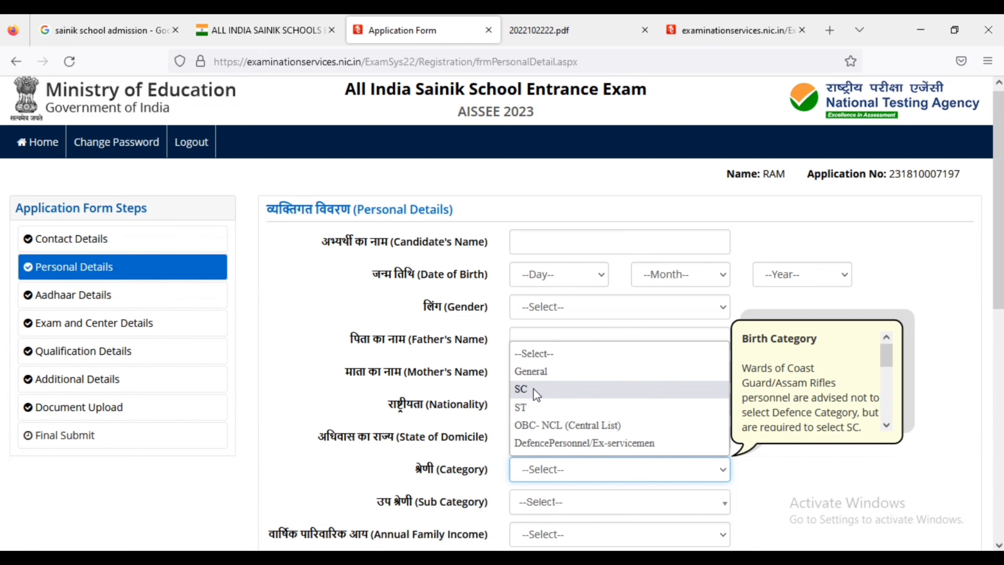
scroll(533, 388, down, 3)
click(631, 346)
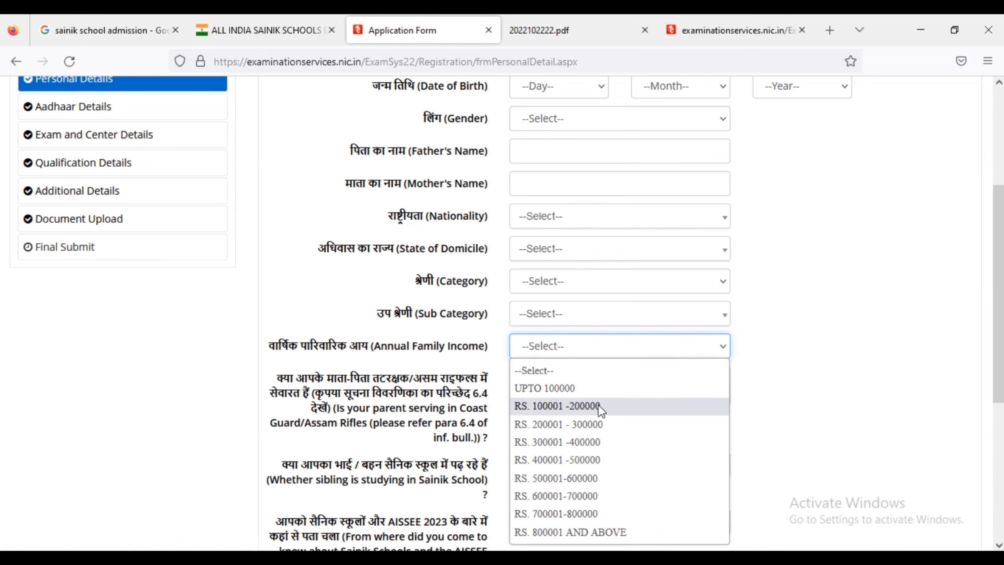
Set annual family income to UPTO 100000 and keep No for Coast Guard/Assam Rifles service.
click(612, 384)
click(780, 382)
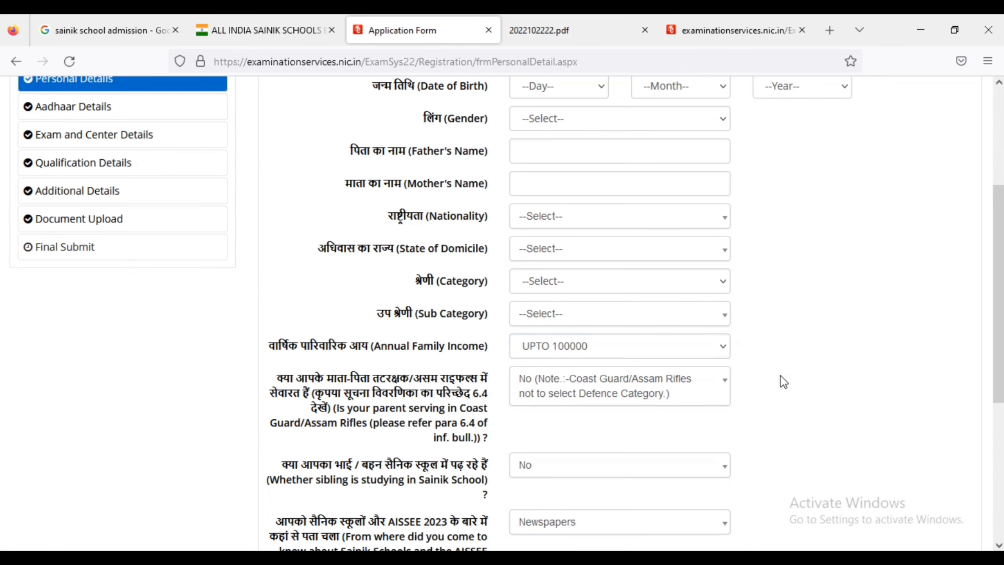
scroll(780, 382, down, 2)
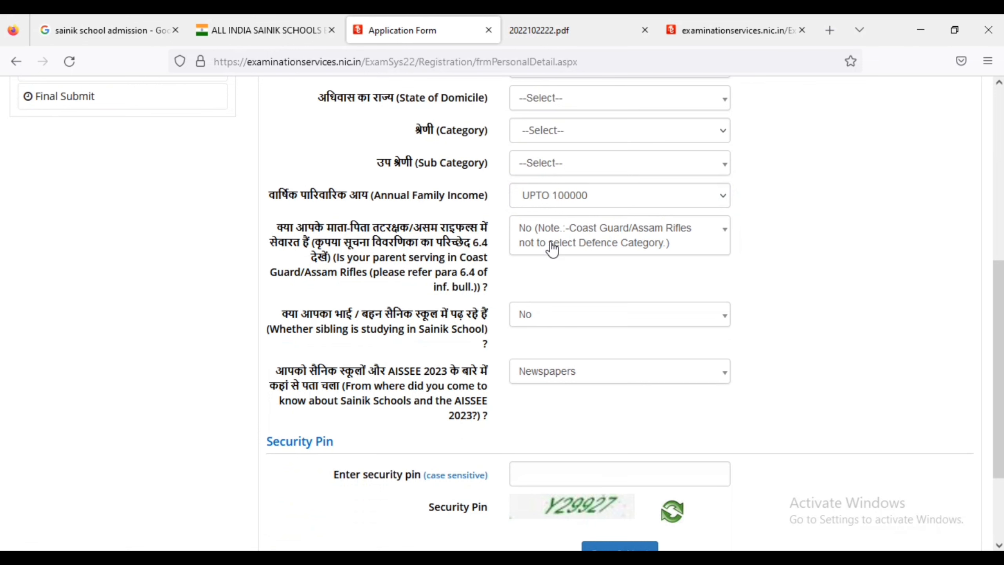
scroll(552, 249, up, 3)
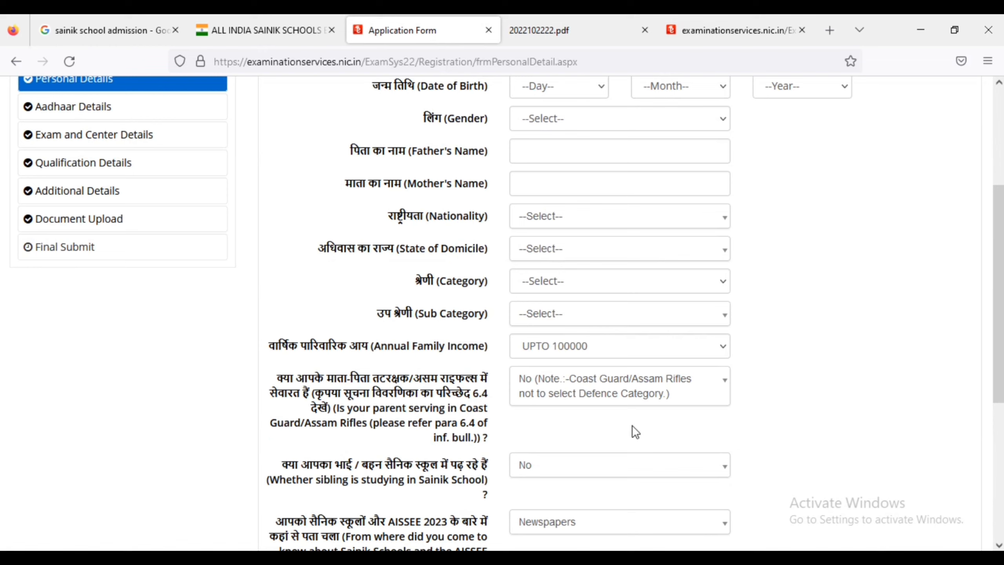
click(674, 386)
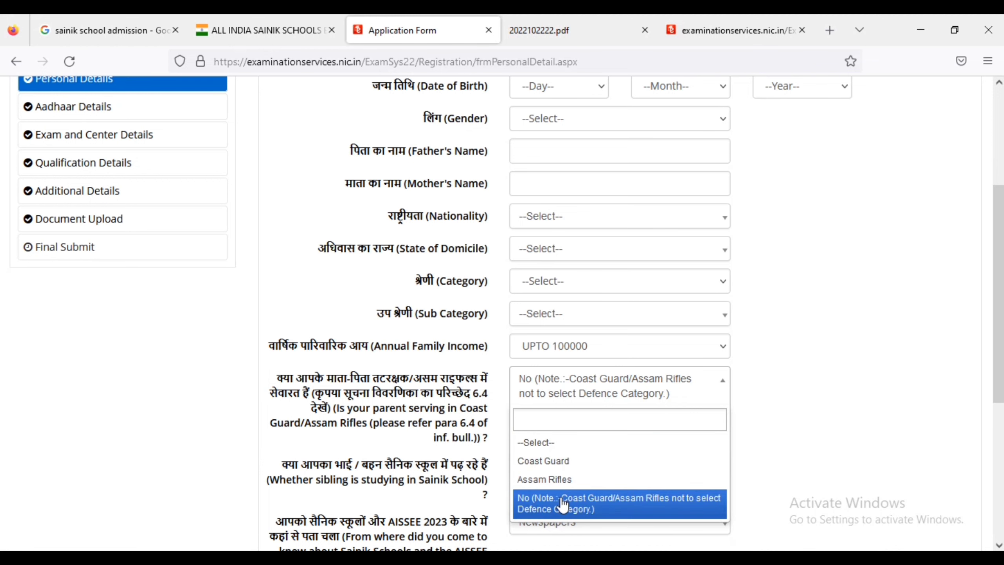
scroll(563, 505, down, 4)
click(604, 283)
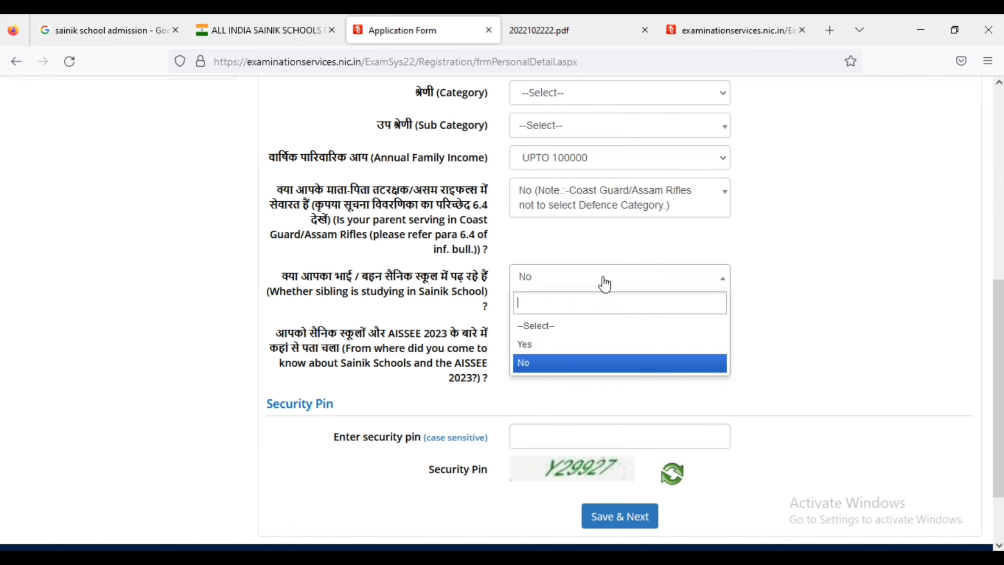
Keep No for siblings and Newspapers as information source, enter the security pin, and save.
click(556, 369)
click(540, 342)
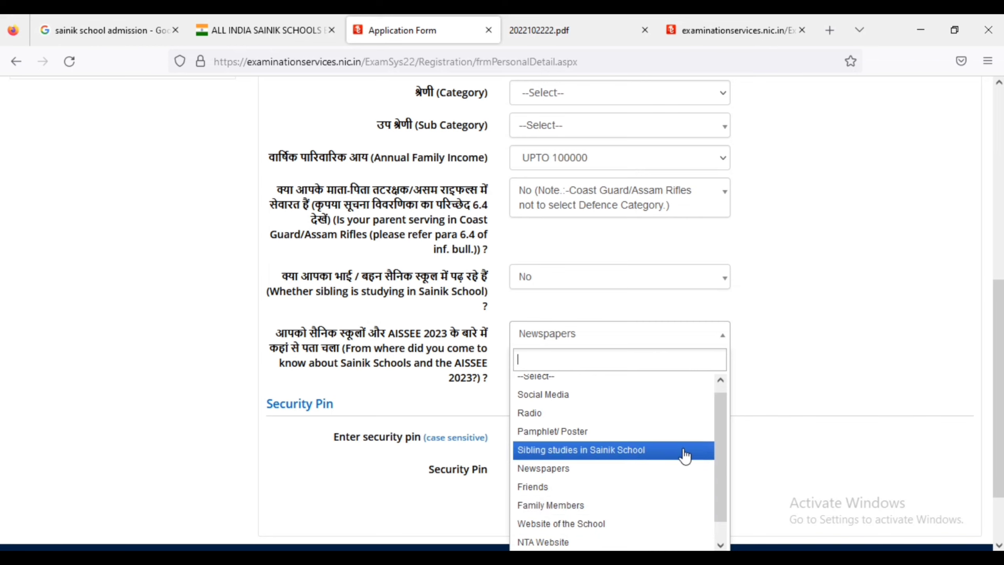
click(632, 478)
click(565, 433)
text(Y29927)
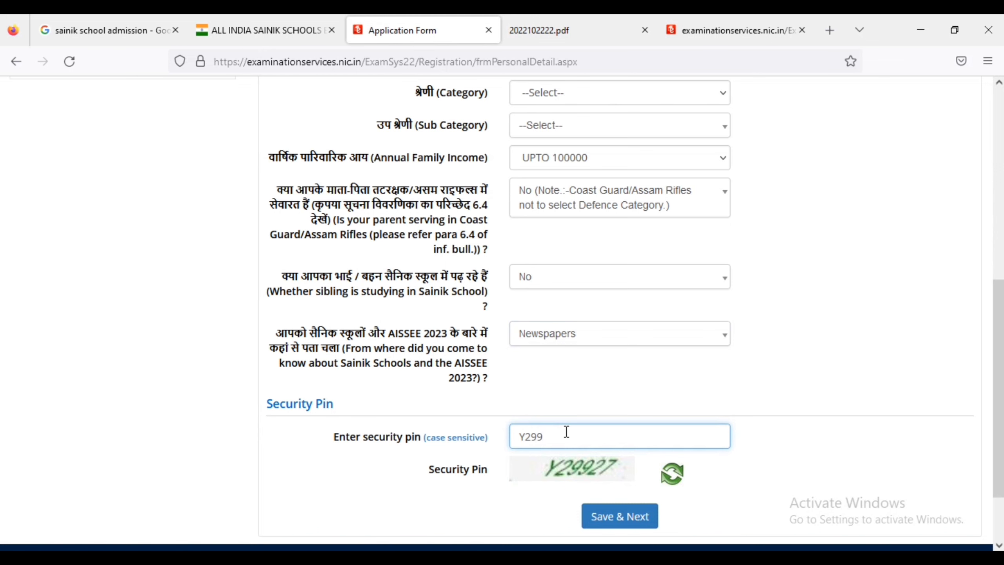
click(597, 516)
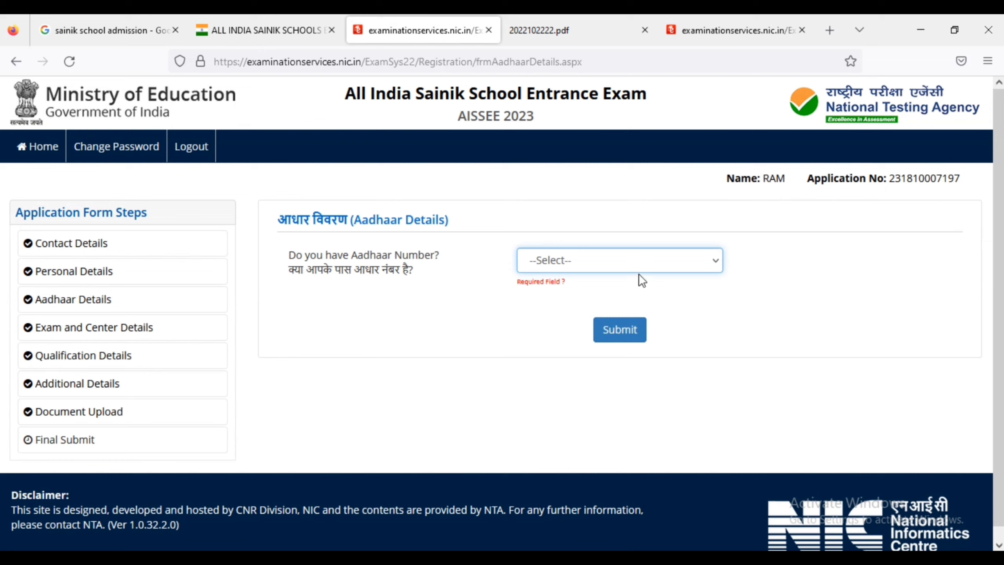
Answer No to the Aadhaar number question, change it to Yes, and submit.
click(629, 259)
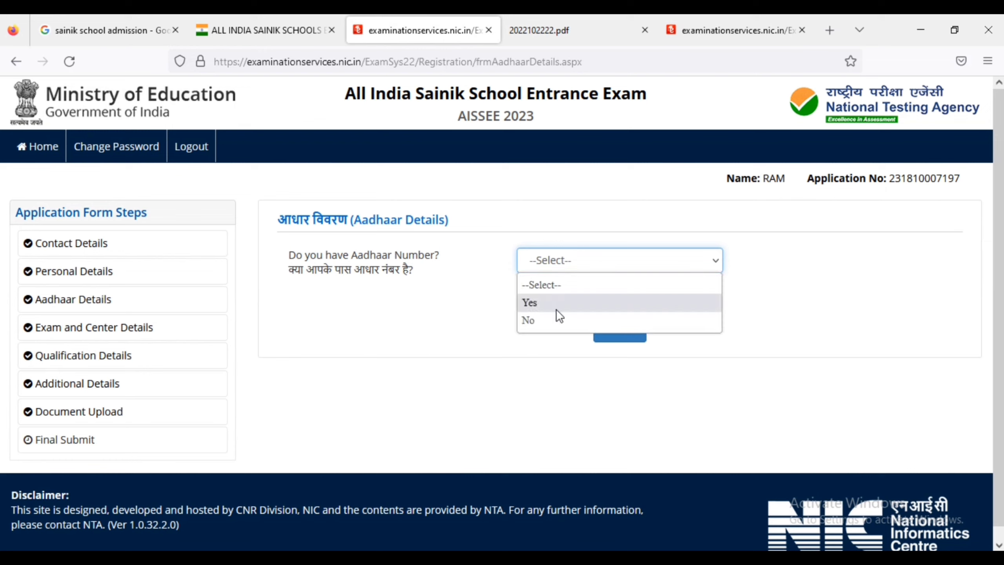
click(554, 317)
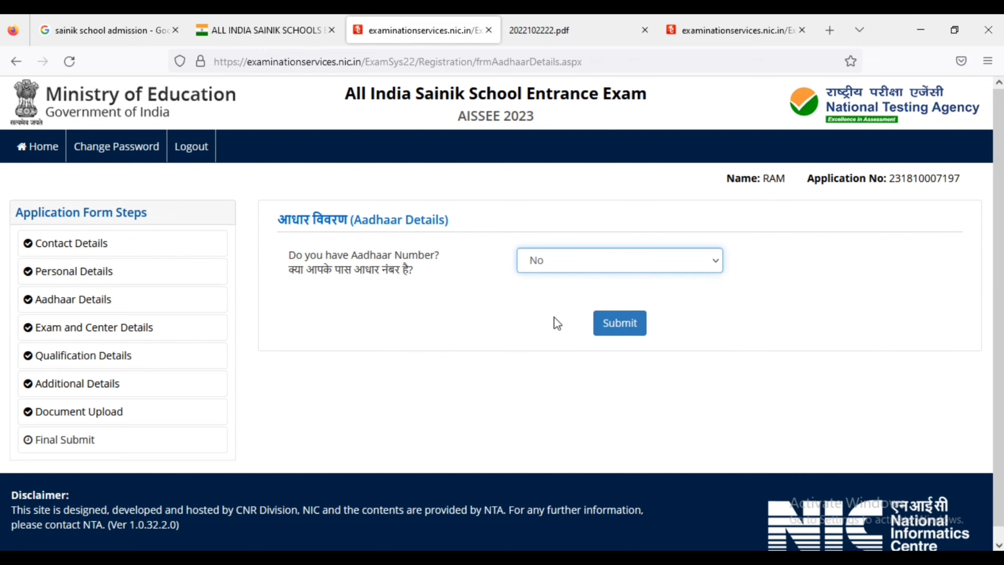
click(563, 271)
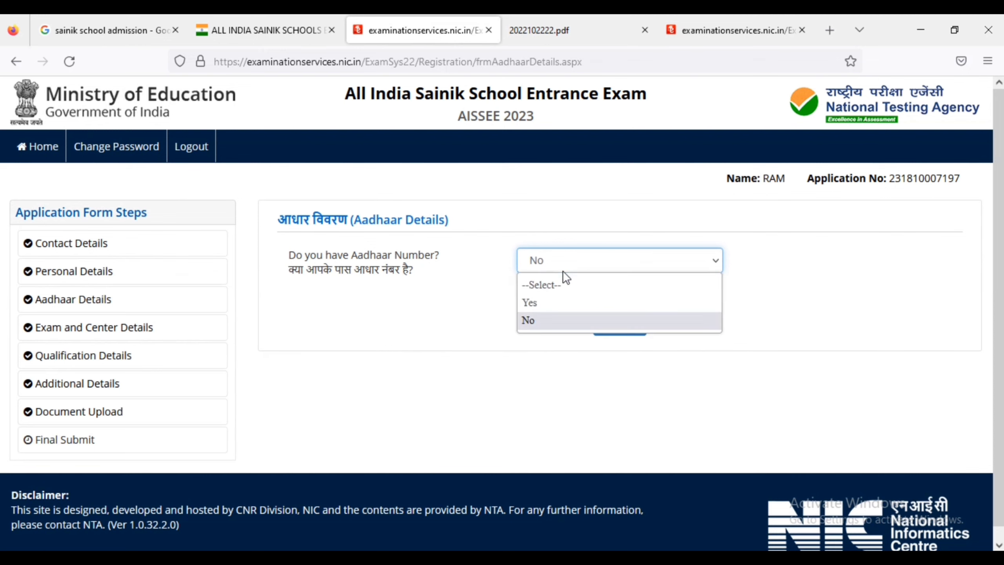
click(550, 296)
click(620, 323)
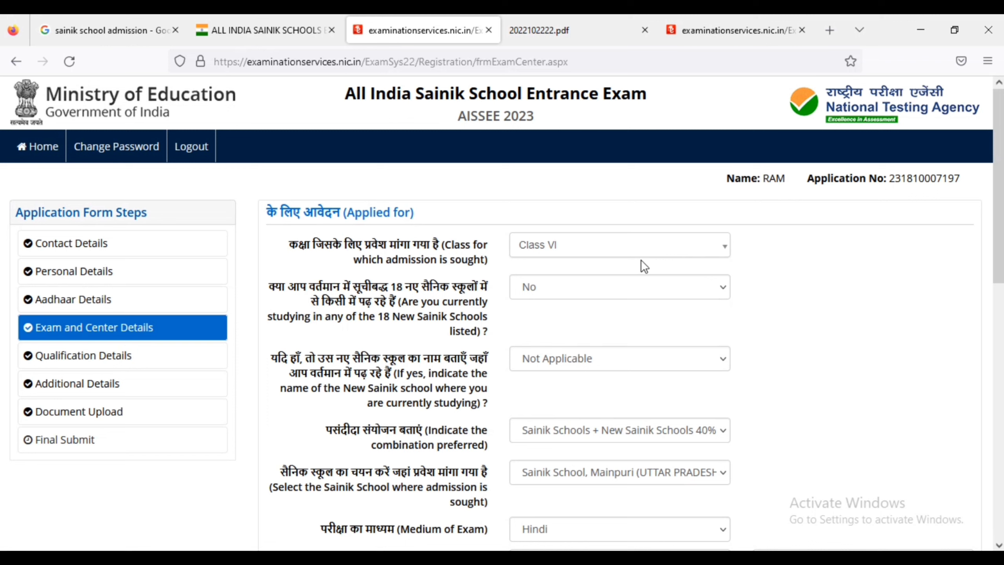
Keep Class VI as class sought and No for currently studying, then open the preferred combination list.
click(591, 243)
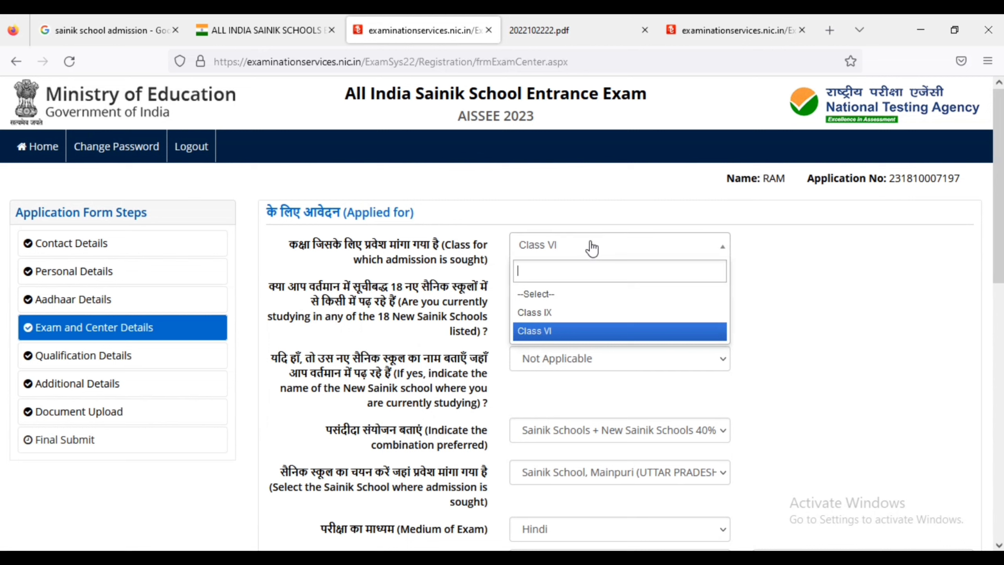
click(756, 330)
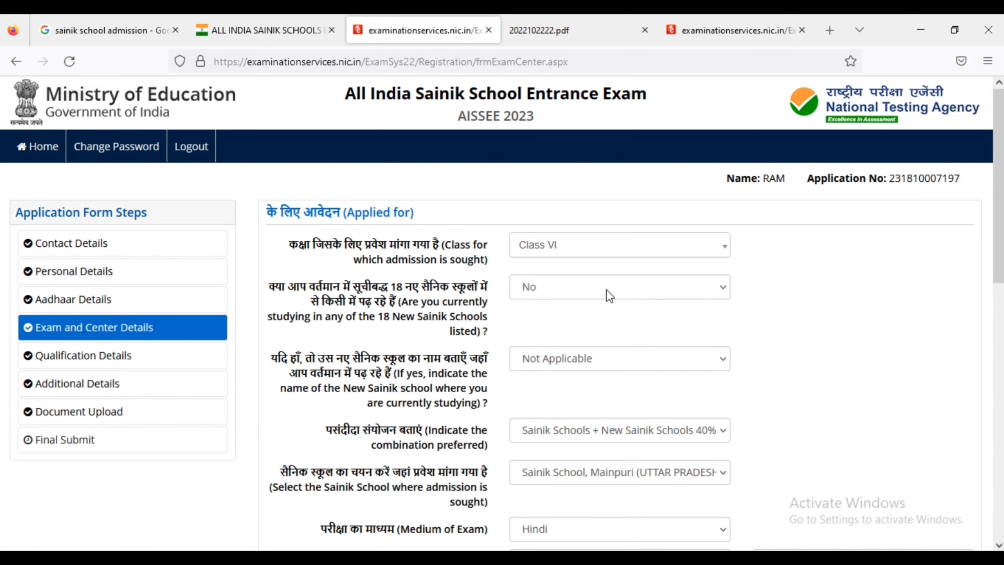
click(609, 295)
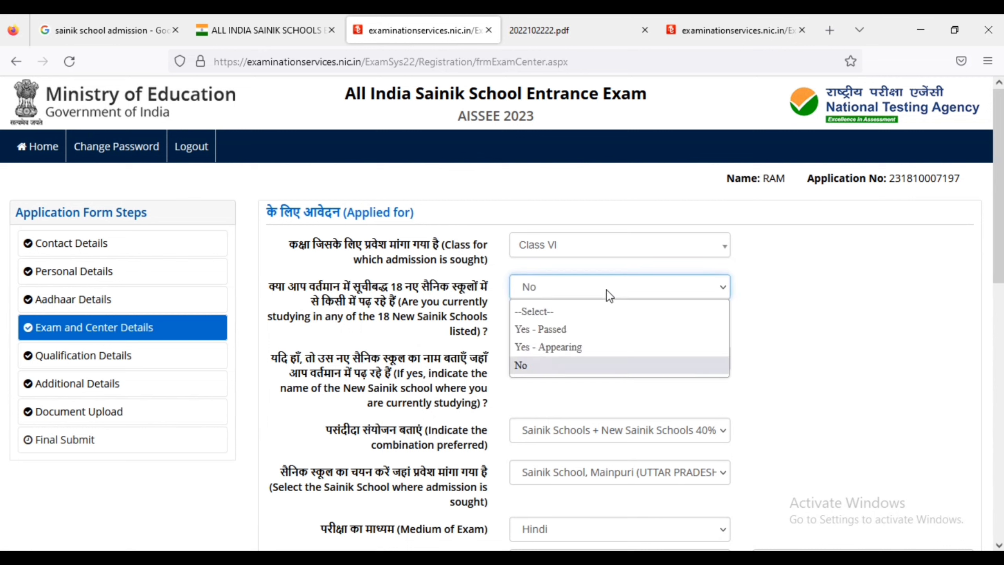
click(578, 366)
scroll(572, 289, down, 5)
click(595, 245)
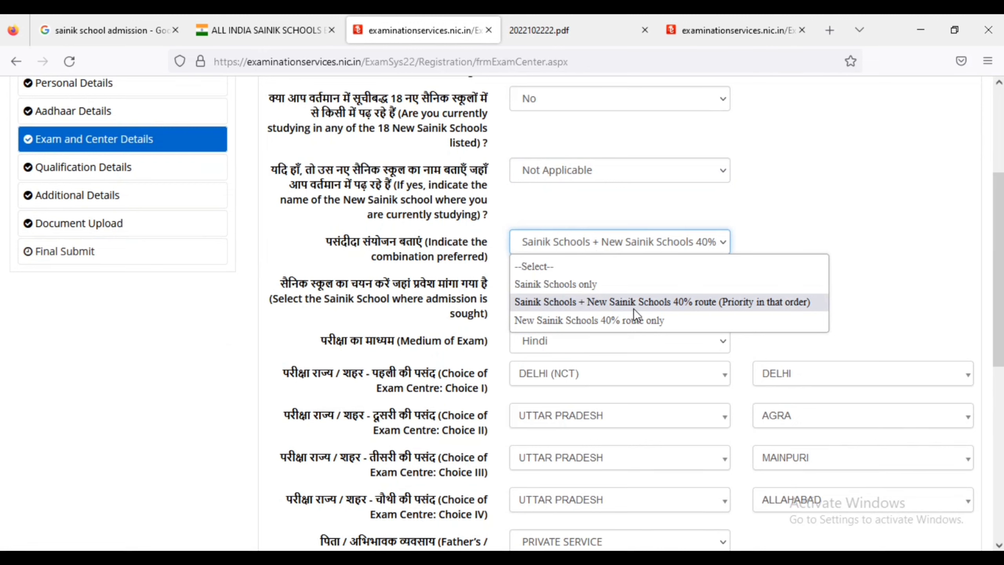
Keep the Sainik Schools plus 40% combination and browse the school list down to Purulia (WEST BENGAL).
click(664, 302)
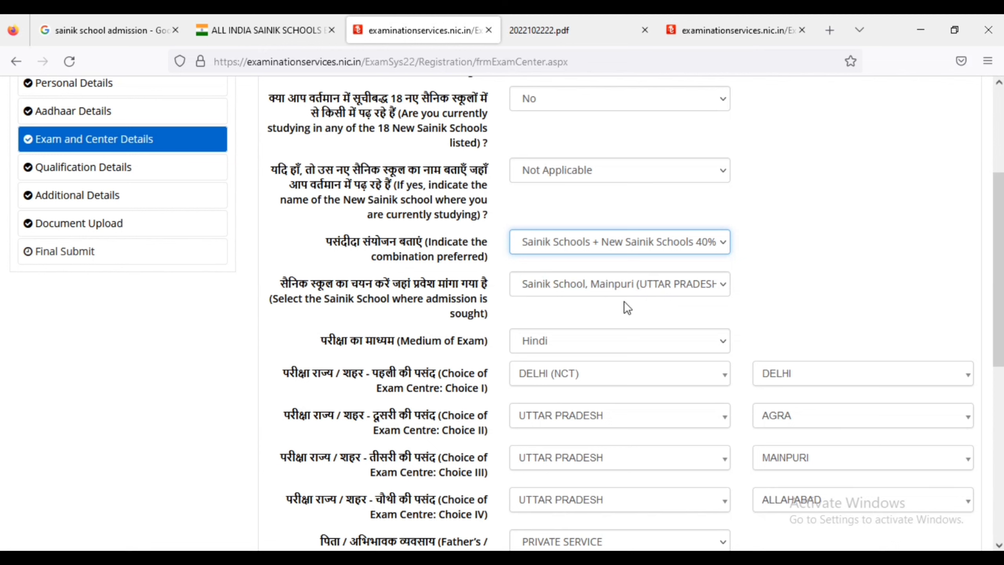
click(576, 286)
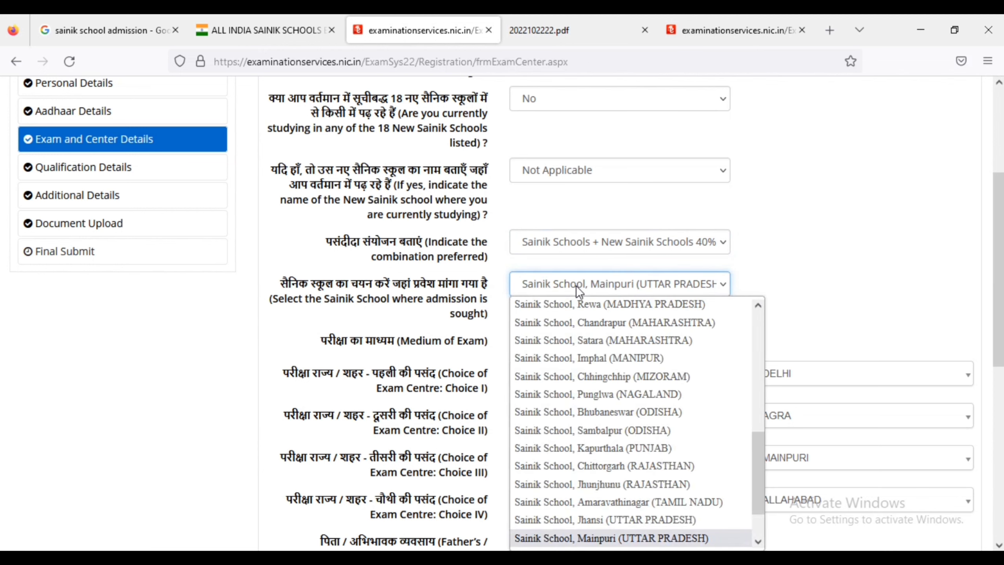
key(Up)
key(Up)
key(Up)
key(Up)
key(Up)
key(Up)
key(Up)
key(Up)
key(Up)
key(Up)
key(Up)
key(Up)
key(Up)
key(Up)
key(Up)
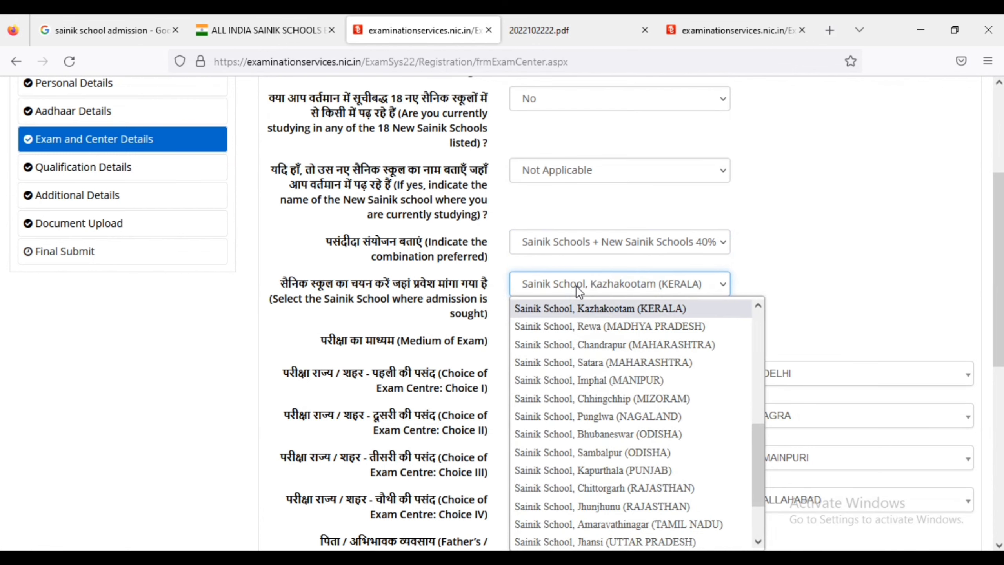
key(Home)
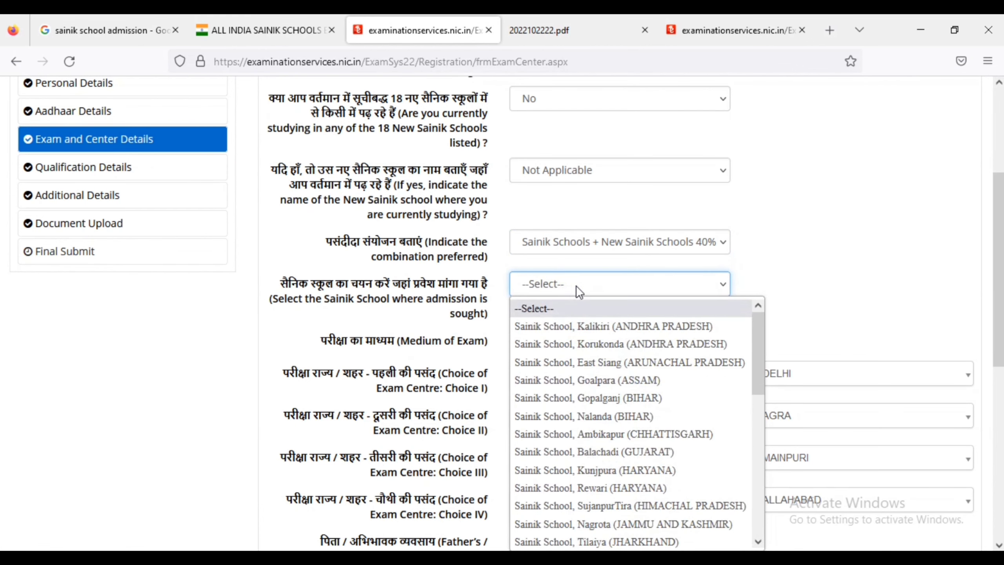
key(Down)
key(Down)
key(Down)
key(Down)
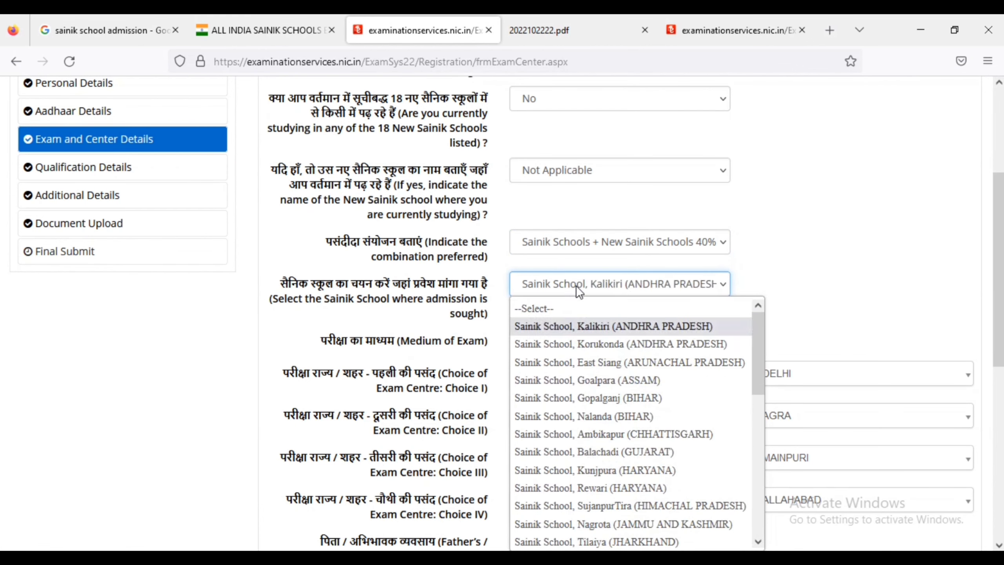
key(Down)
key(Down)
key(Down)
key(Down)
key(Down)
key(Down)
key(Down)
key(Down)
key(Down)
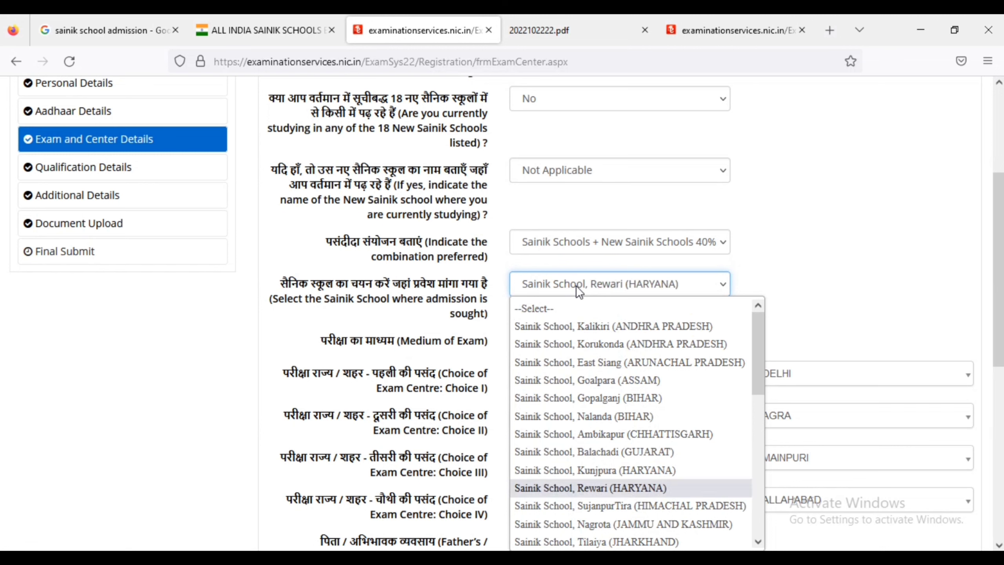
key(Down)
key(Down)
key(Down)
key(Down)
key(Down)
key(Down)
key(Down)
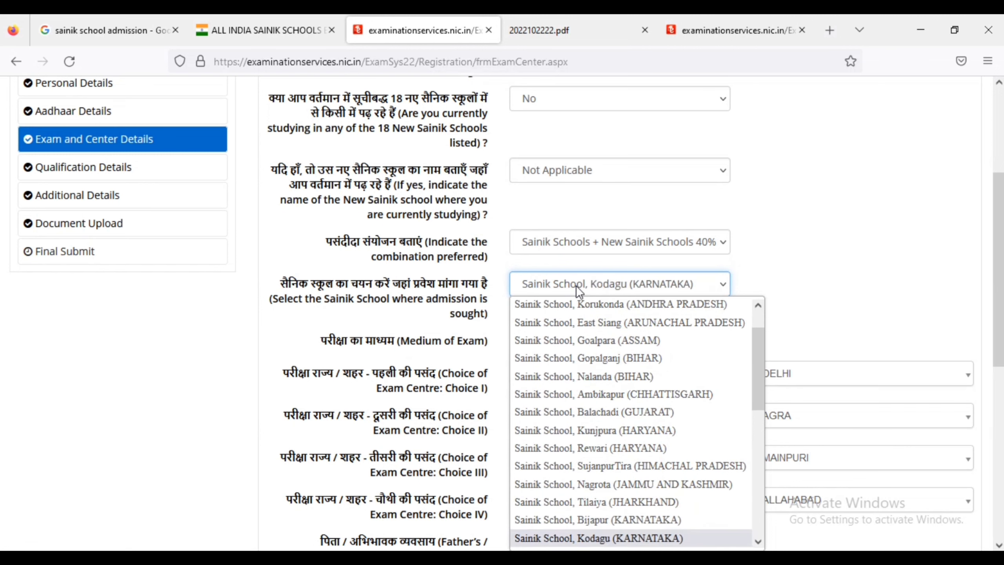
key(Down)
key(Down)
key(Down)
key(Down)
key(Down)
key(Down)
key(Down)
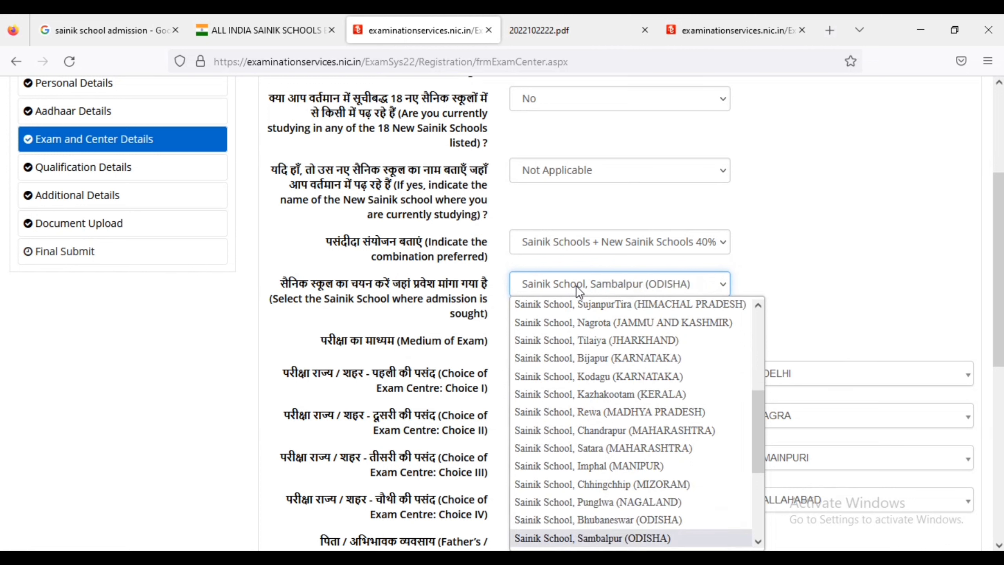
key(Down)
key(Down)
key(Down)
key(Down)
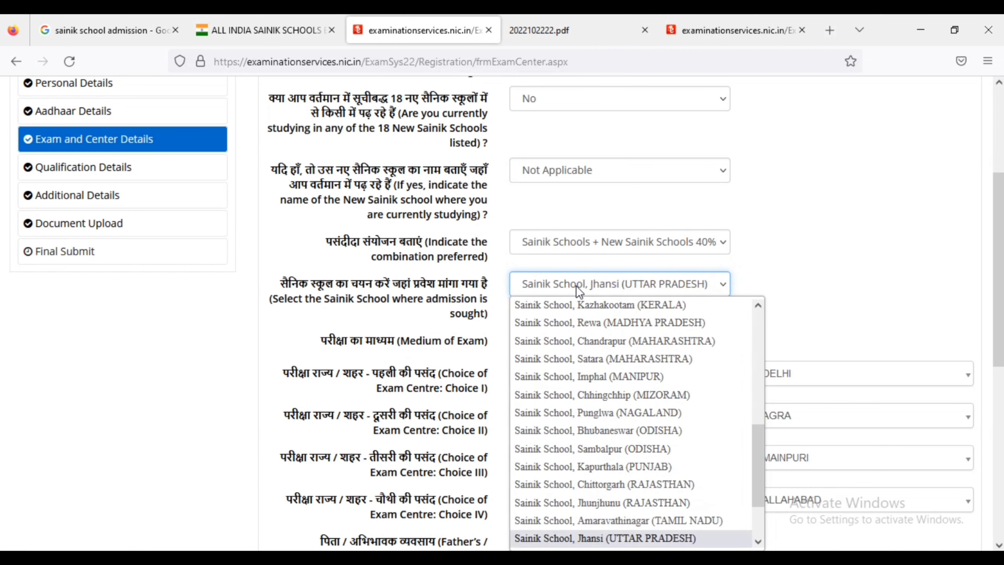
key(Down)
key(Down)
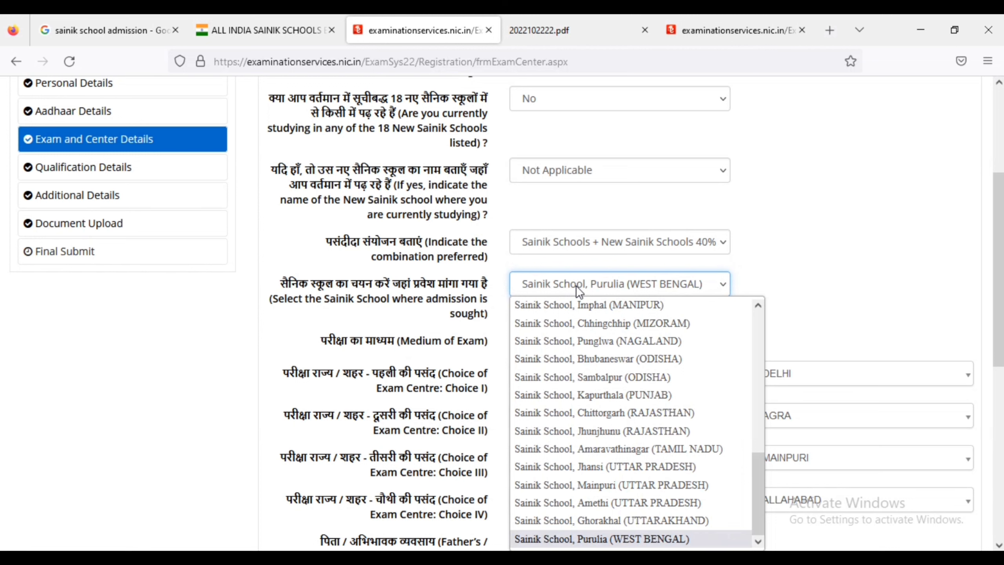
Move back up the list, then return to Sainik School, Purulia (WEST BENGAL) and confirm it.
key(Up)
key(Up)
key(Up)
key(Up)
key(Up)
key(Up)
key(Up)
key(Up)
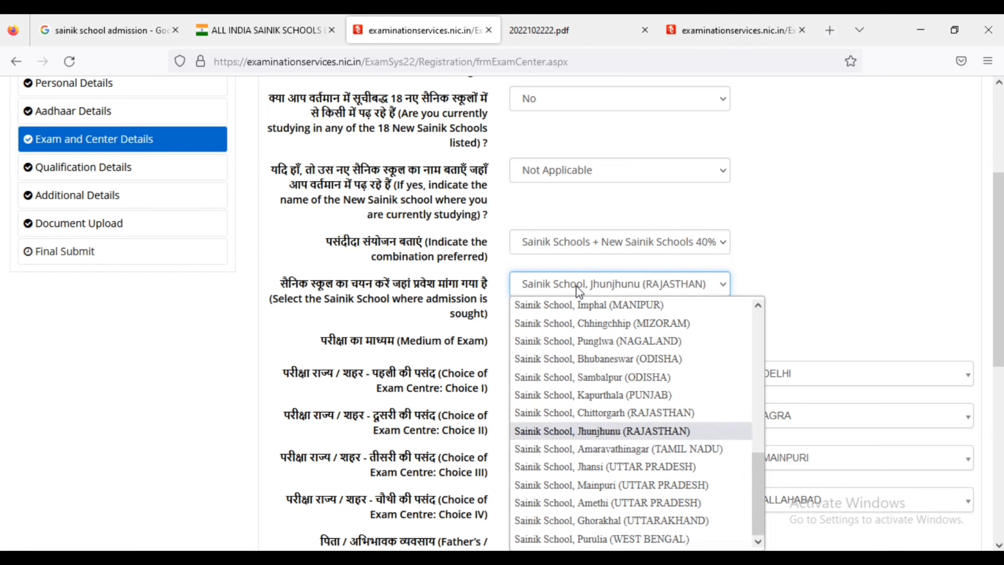
key(Up)
key(Up)
key(Up)
key(Up)
key(Up)
key(Up)
key(Up)
key(Up)
key(Up)
key(Up)
key(Up)
key(Up)
key(Up)
key(Up)
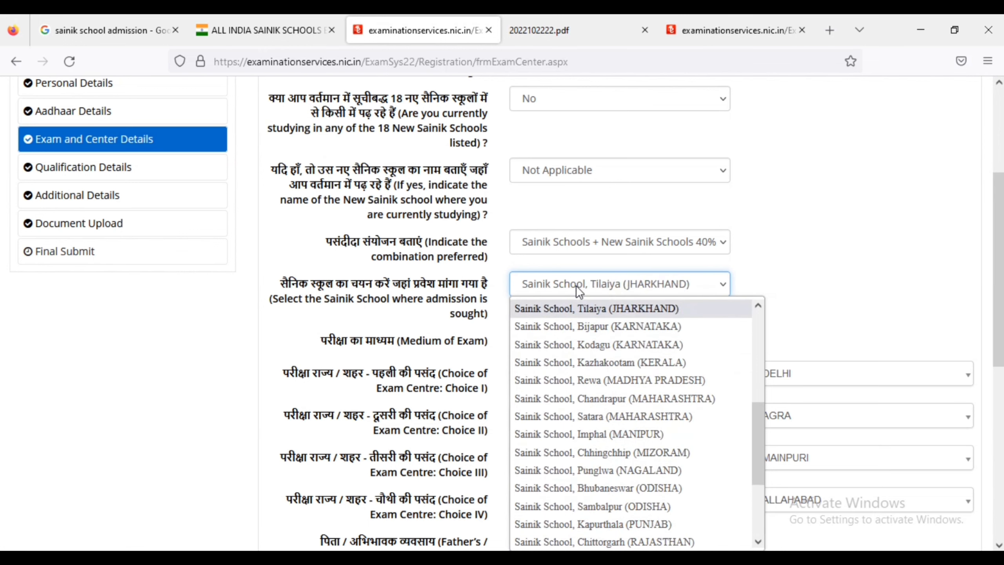
key(Up)
key(Up)
key(Up)
key(Up)
key(Up)
key(Up)
key(Up)
key(Up)
key(Up)
key(Up)
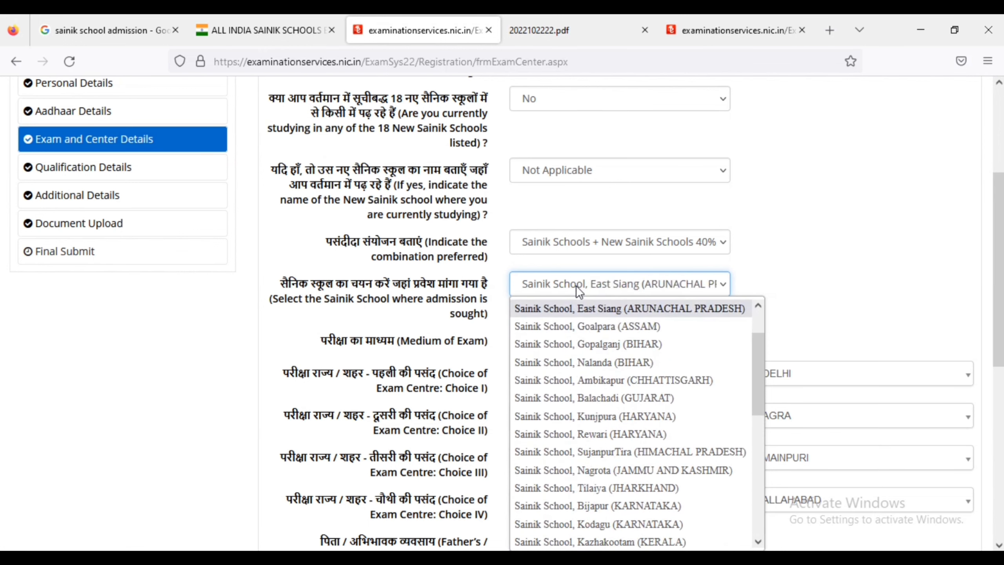
key(Up)
key(Down)
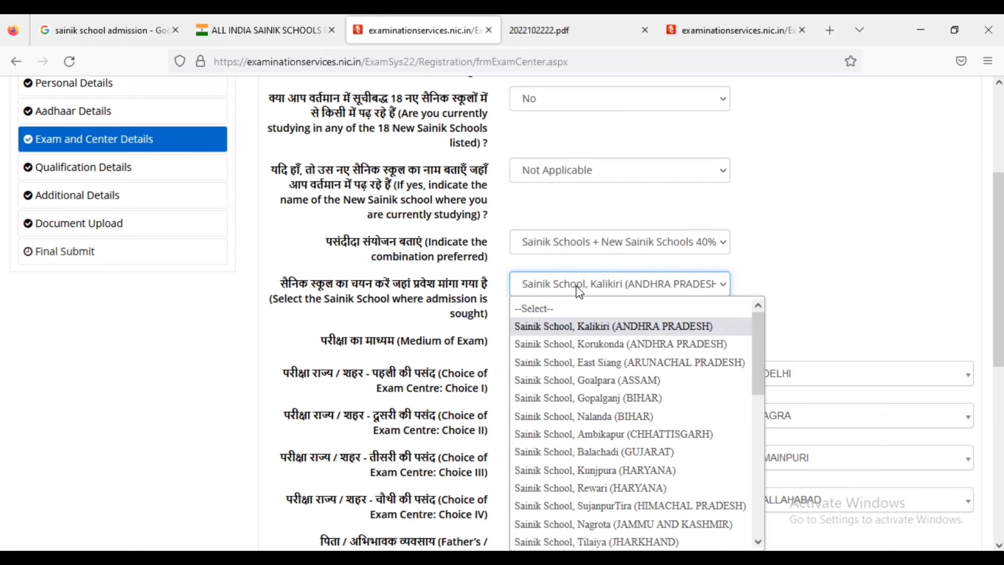
key(Down)
key(Down)
key(Down)
key(Down)
key(Down)
key(Down)
key(Down)
key(Down)
key(Down)
key(Down)
key(Down)
key(Down)
key(Down)
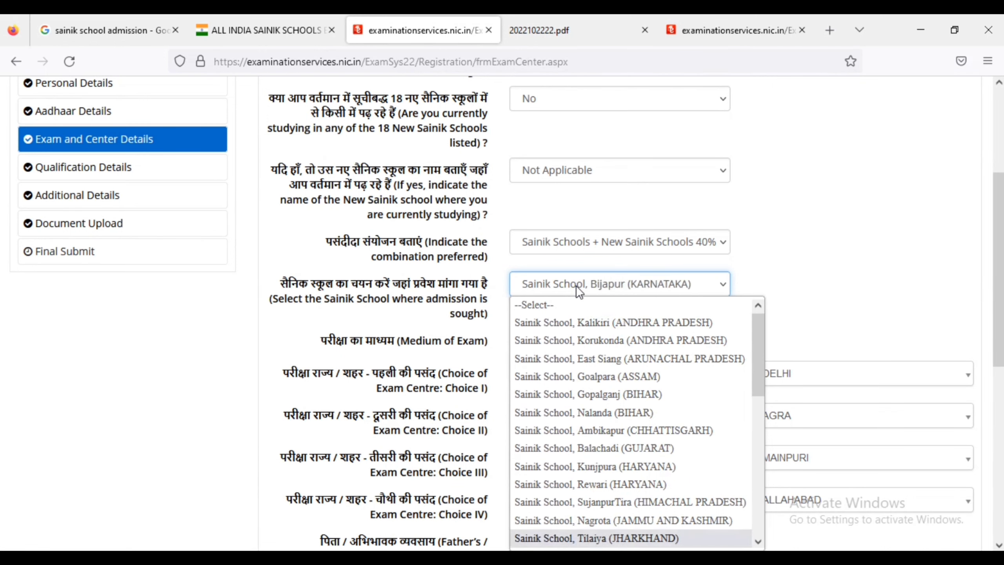
key(Down)
key(Down)
key(Down)
key(Down)
key(Down)
key(Down)
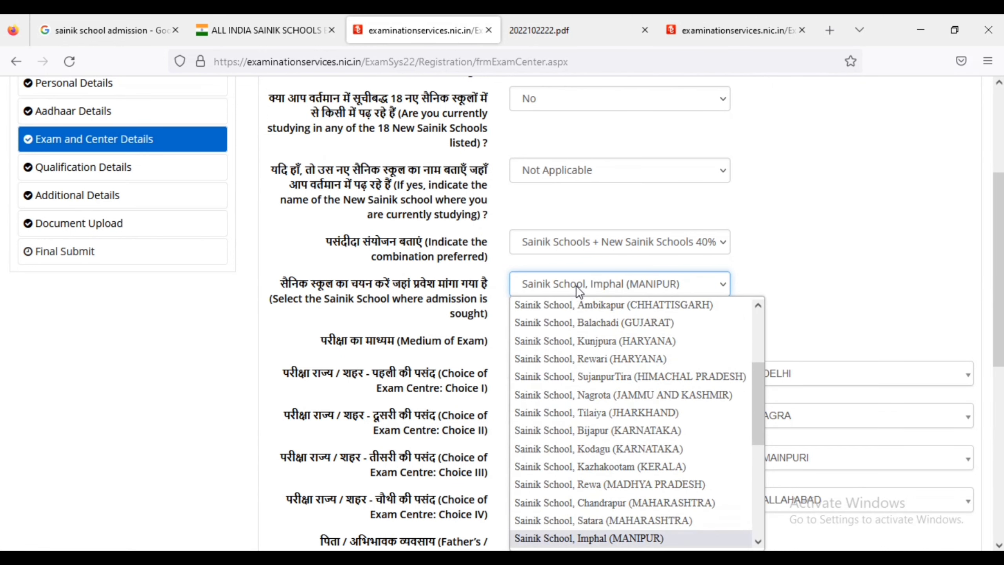
key(Down)
key(Down)
key(Down)
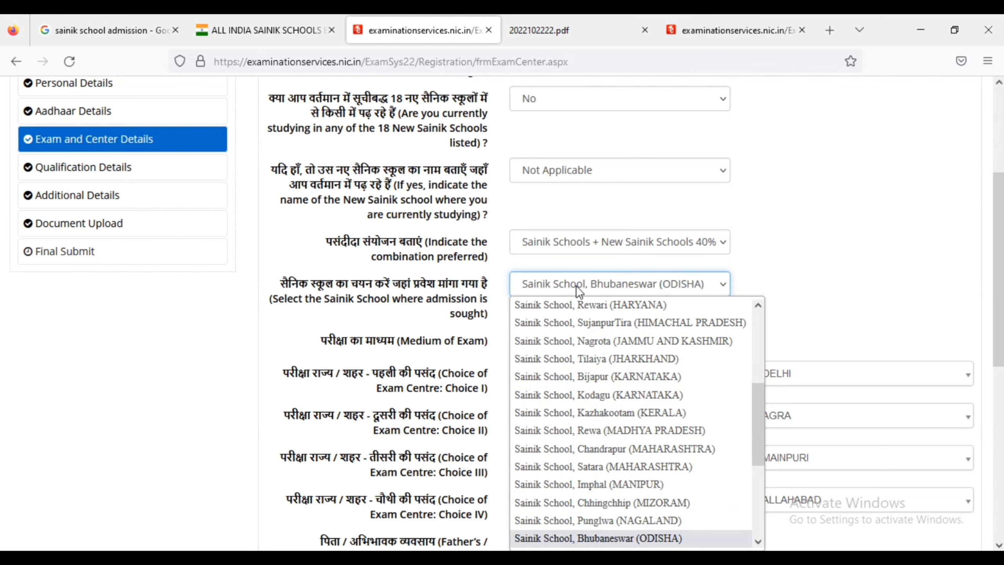
key(Down)
key(Down)
key(Down)
key(Down)
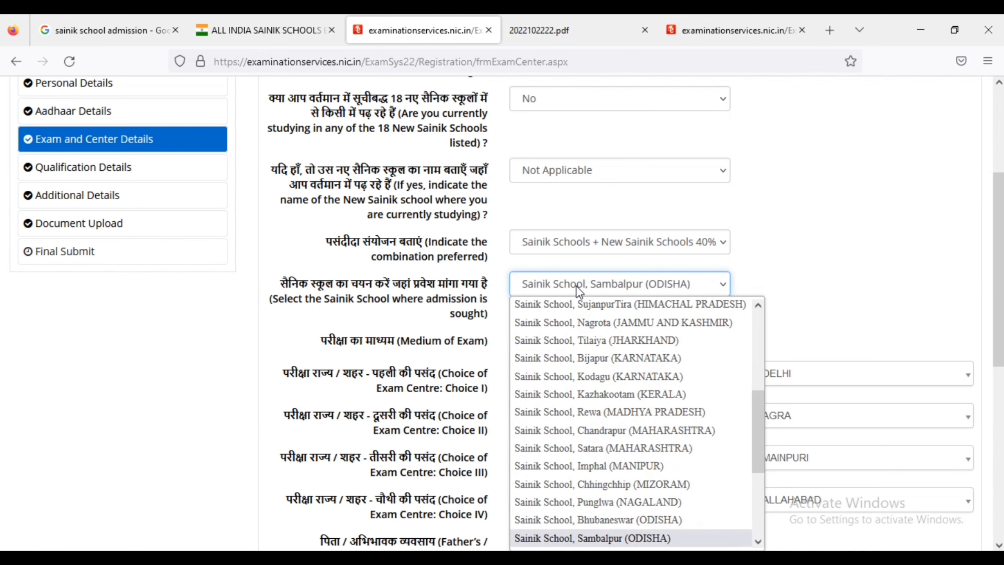
key(Down)
key(Down)
key(Down)
key(Down)
key(Down)
key(Down)
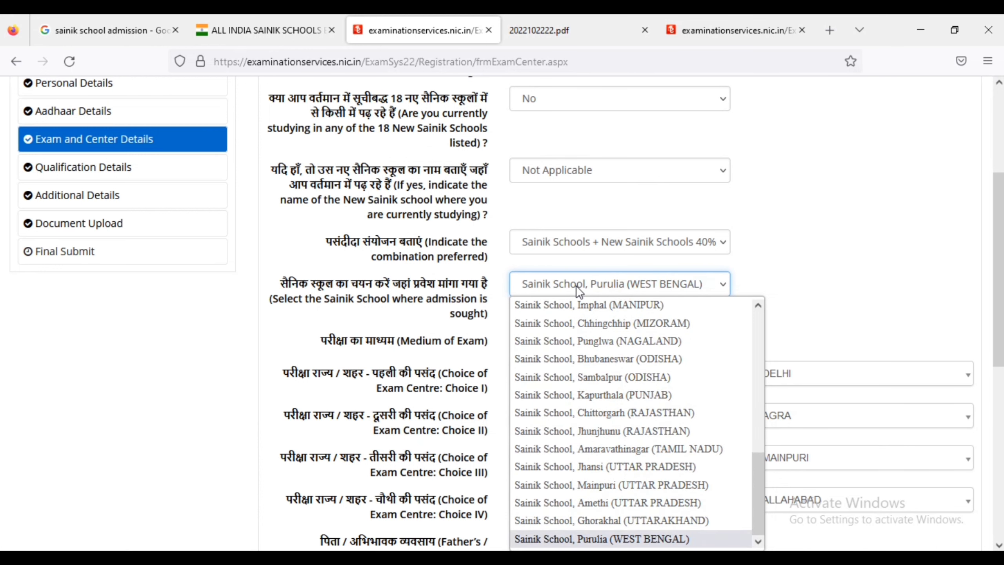
click(945, 261)
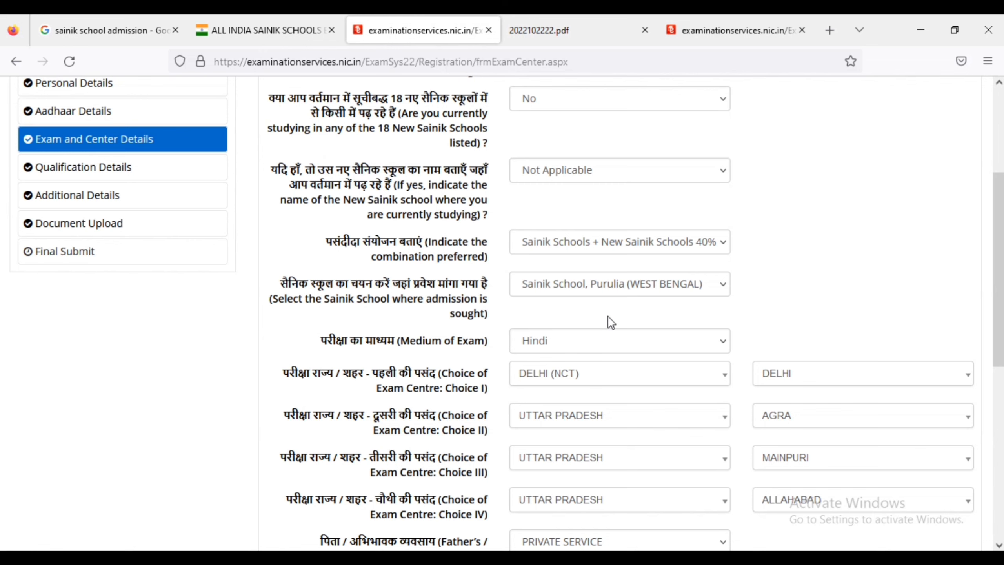
scroll(609, 318, down, 2)
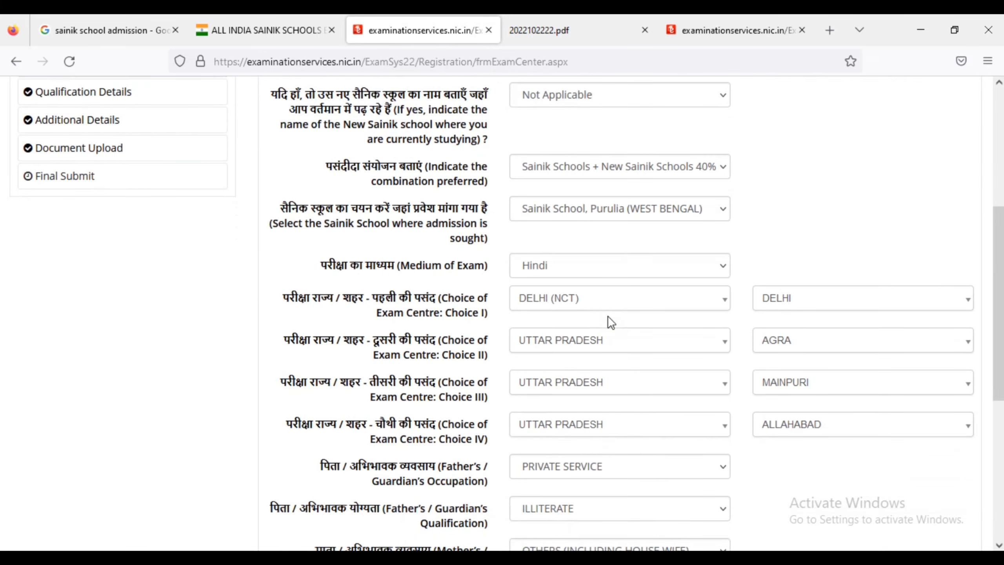
click(614, 267)
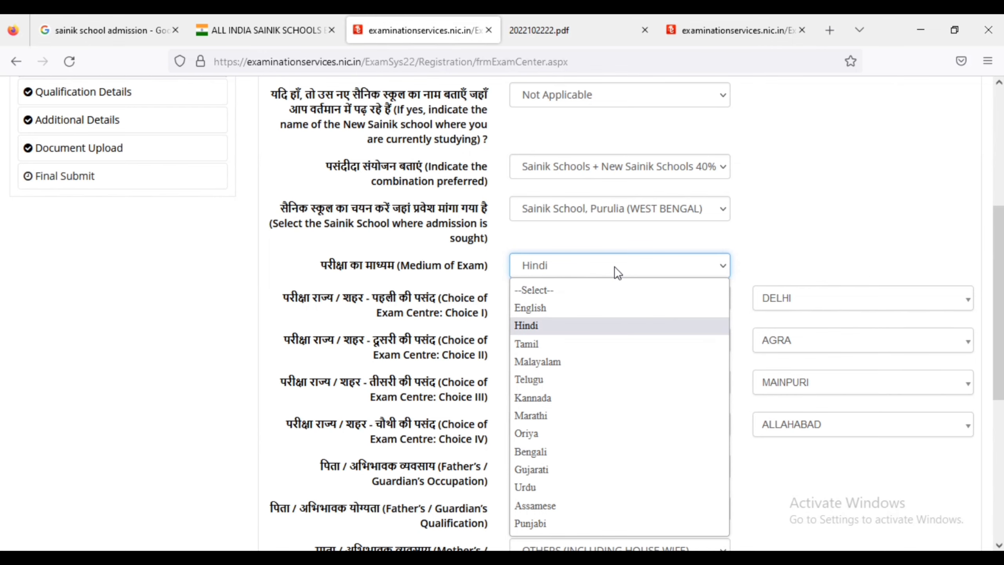
click(614, 267)
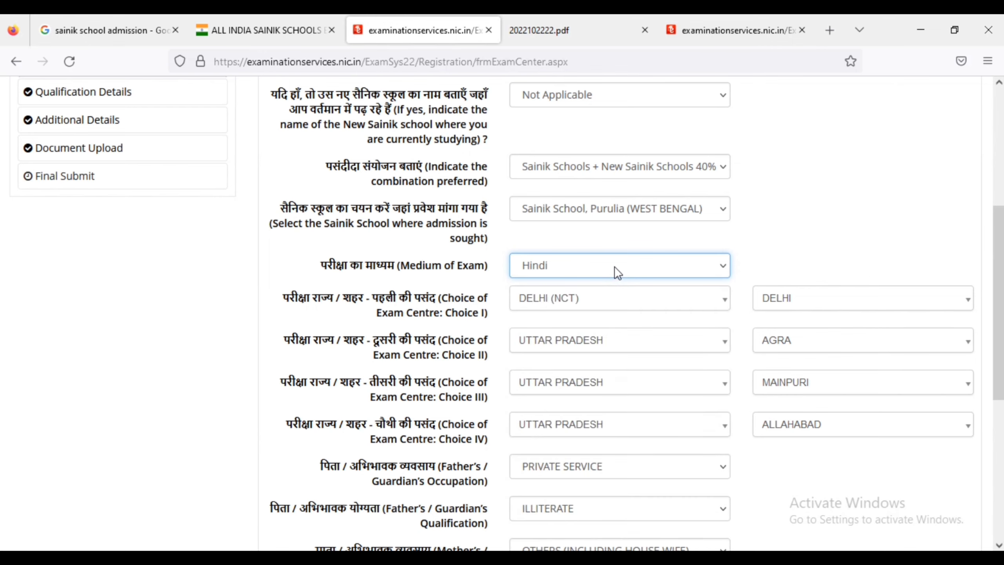
click(457, 287)
scroll(456, 287, down, 2)
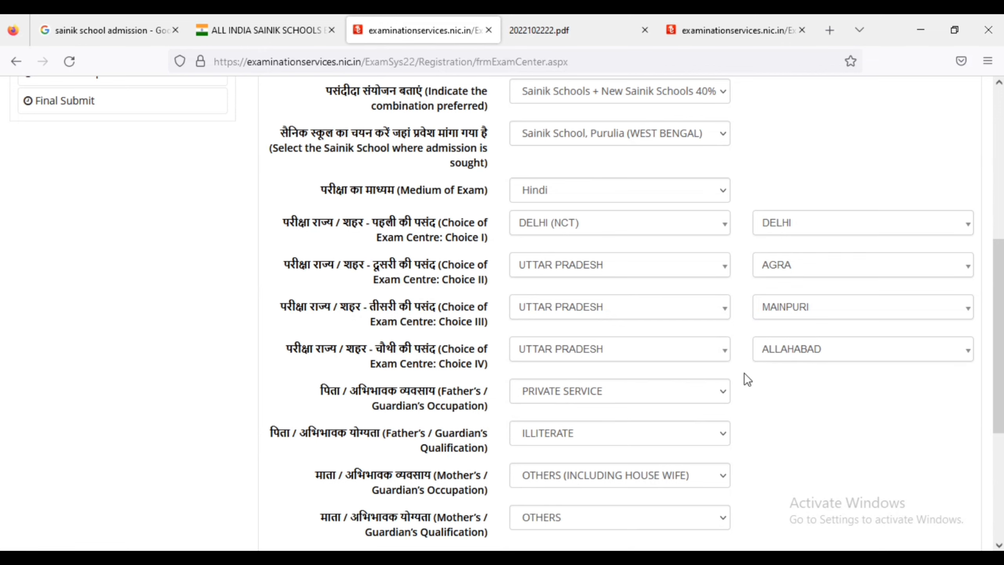
scroll(747, 380, down, 3)
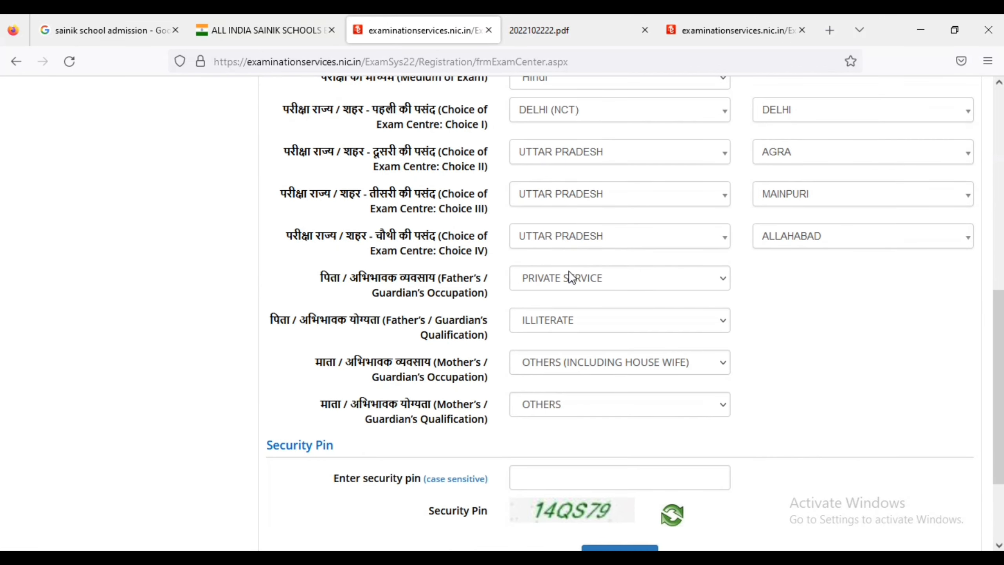
Set father's occupation to SELF EMPLOYMENT and father's qualification to OTHERS.
click(599, 277)
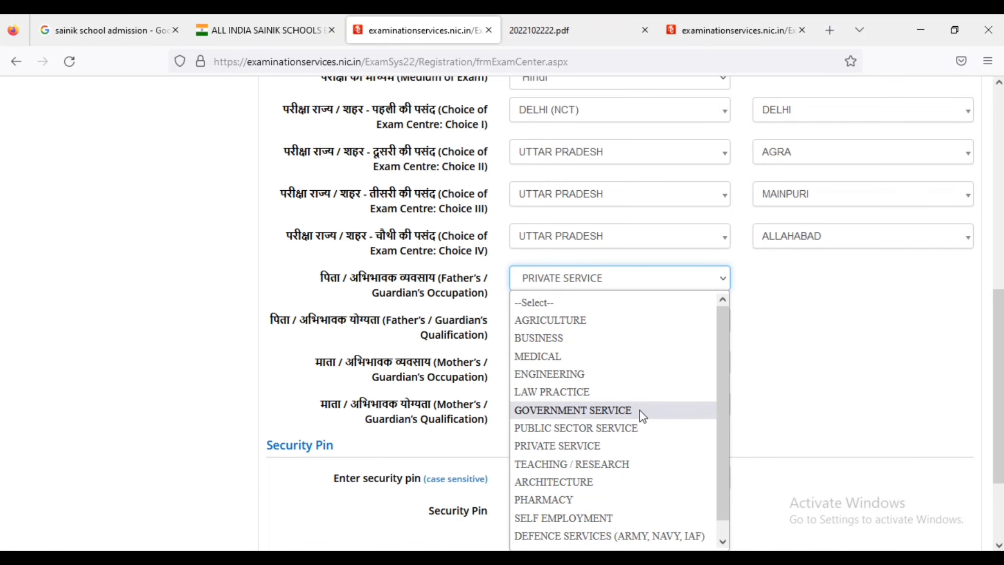
click(559, 517)
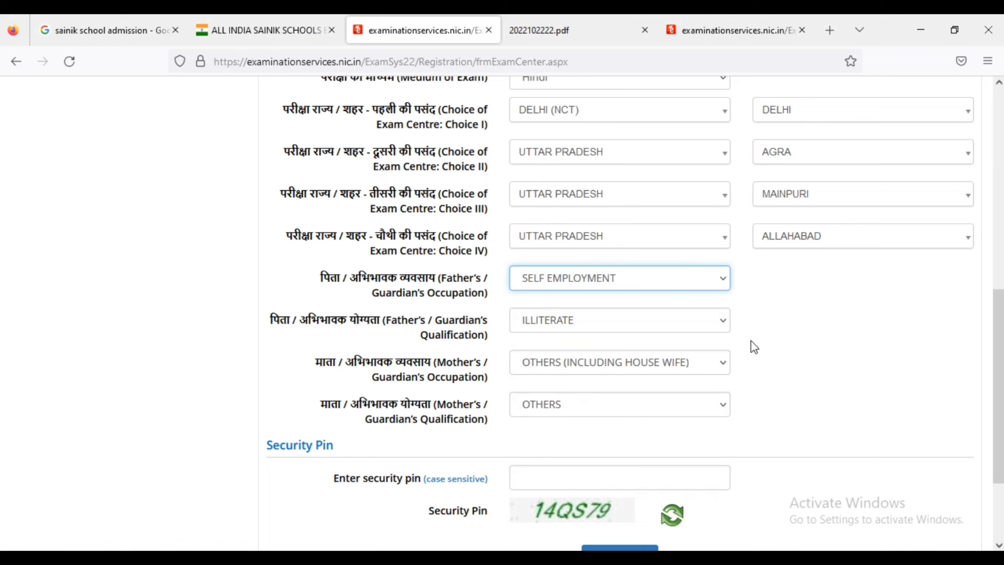
click(672, 327)
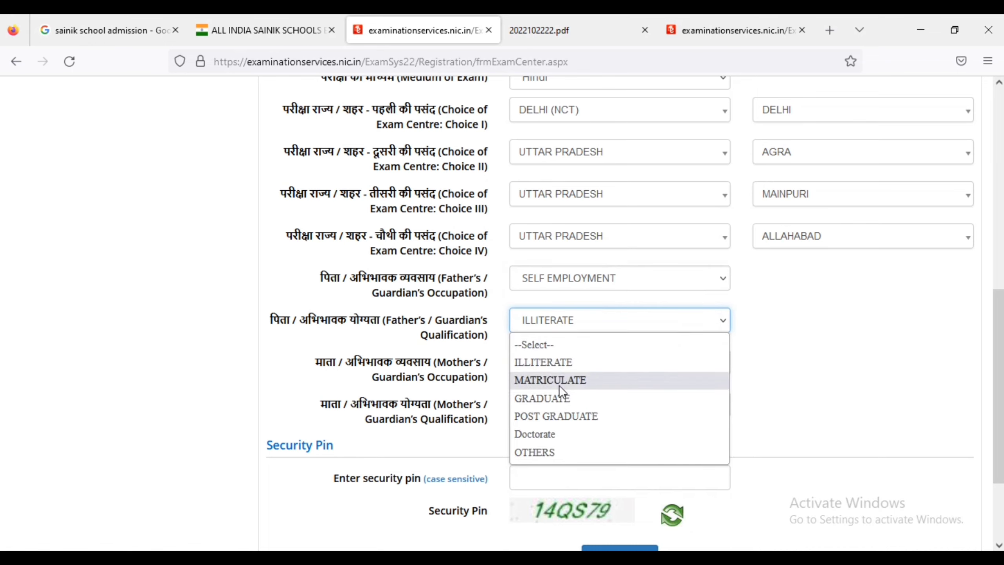
click(552, 453)
Keep mother's occupation as OTHERS (INCLUDING HOUSE WIFE) and qualification as OTHERS, then go to the security pin.
click(608, 358)
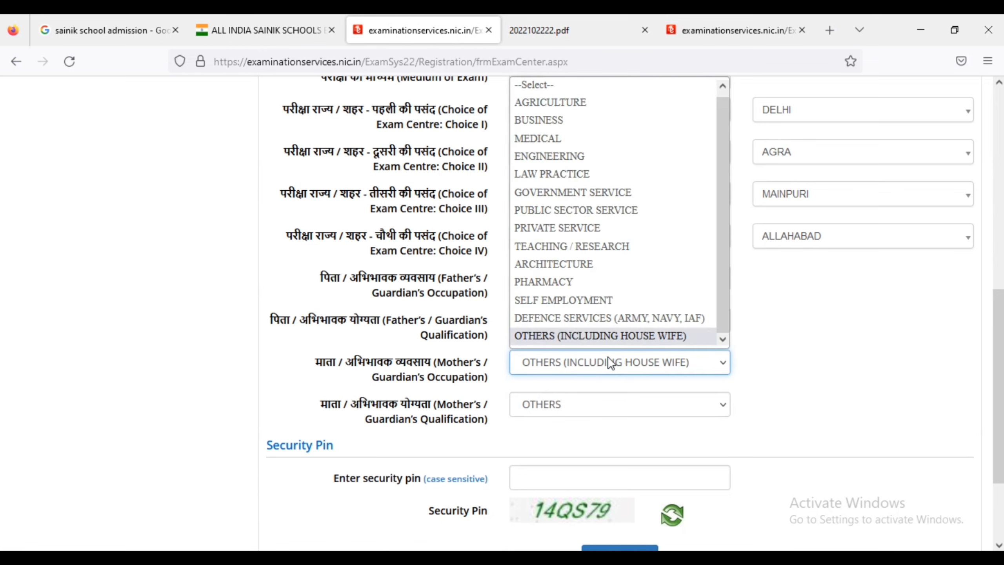
click(607, 357)
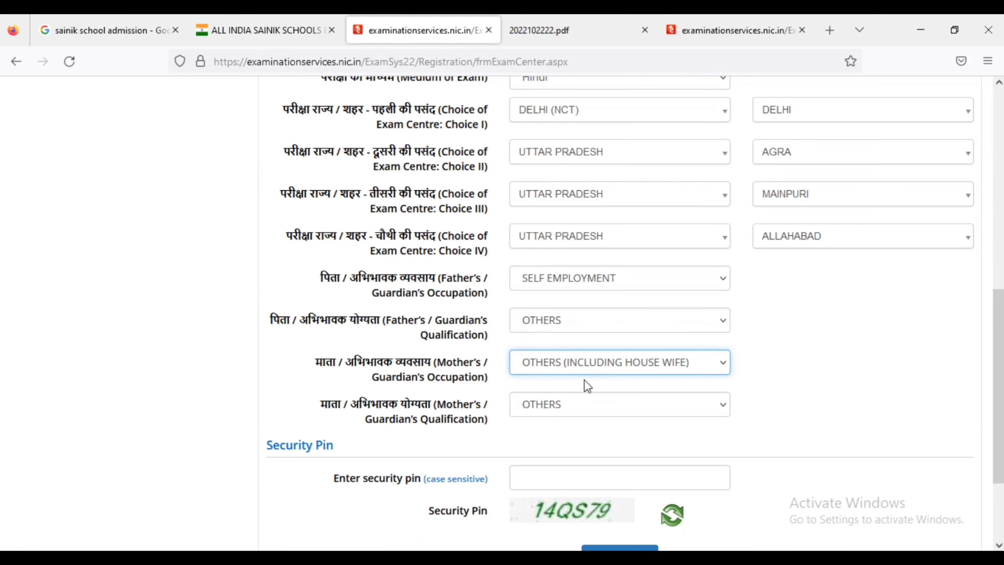
click(598, 408)
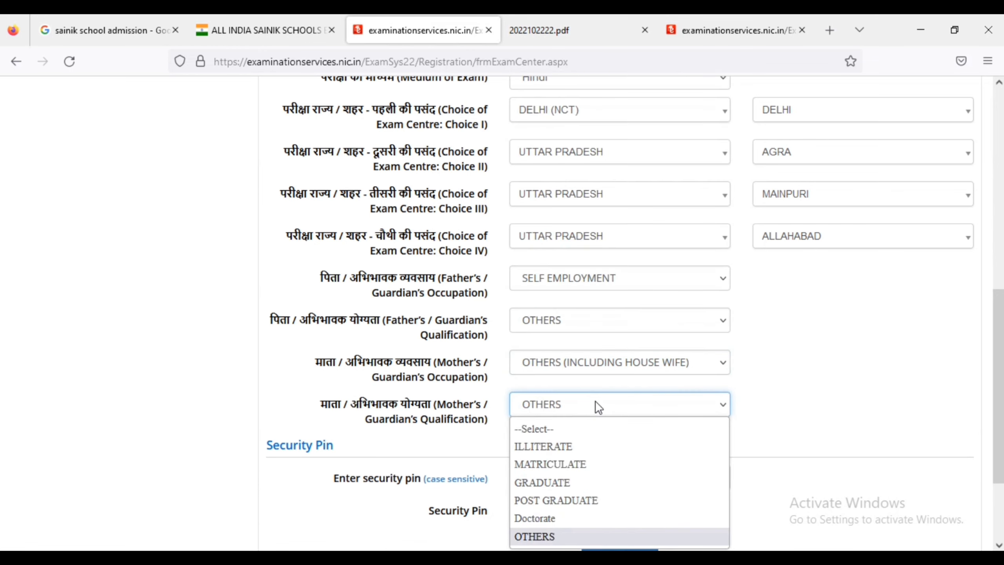
click(596, 403)
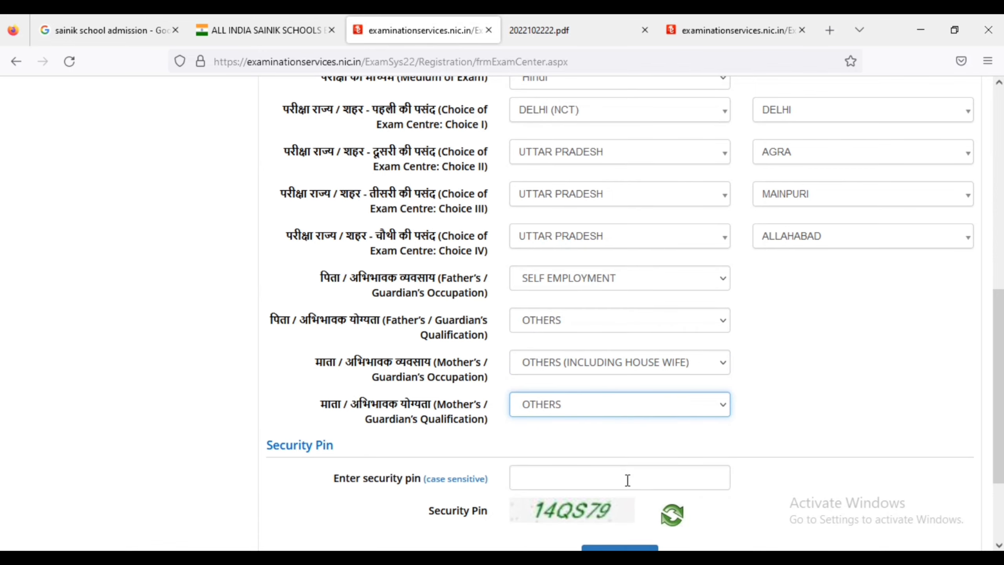
click(614, 486)
click(44, 293)
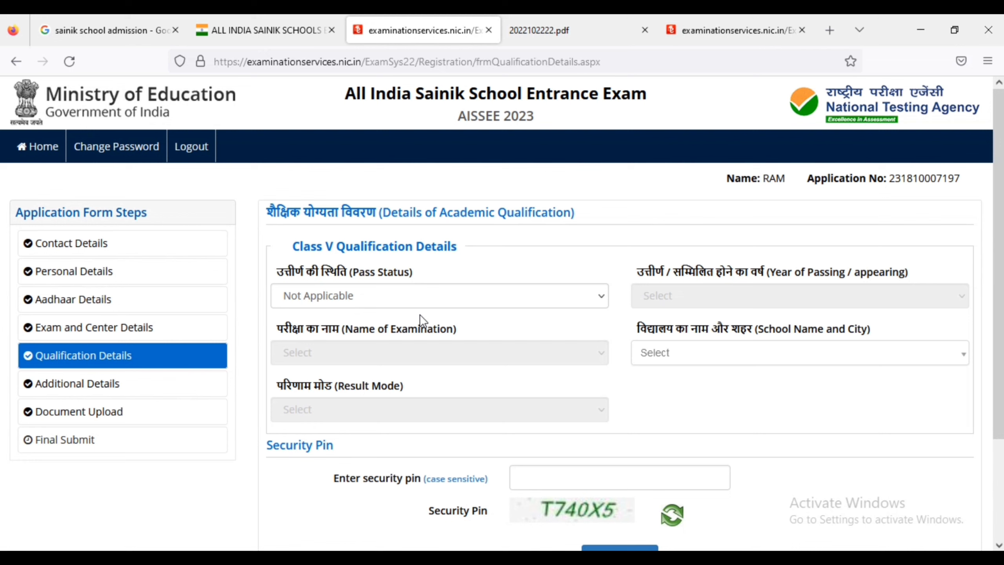
Keep Not Applicable as the Class V Pass Status and move to the security pin field.
click(374, 293)
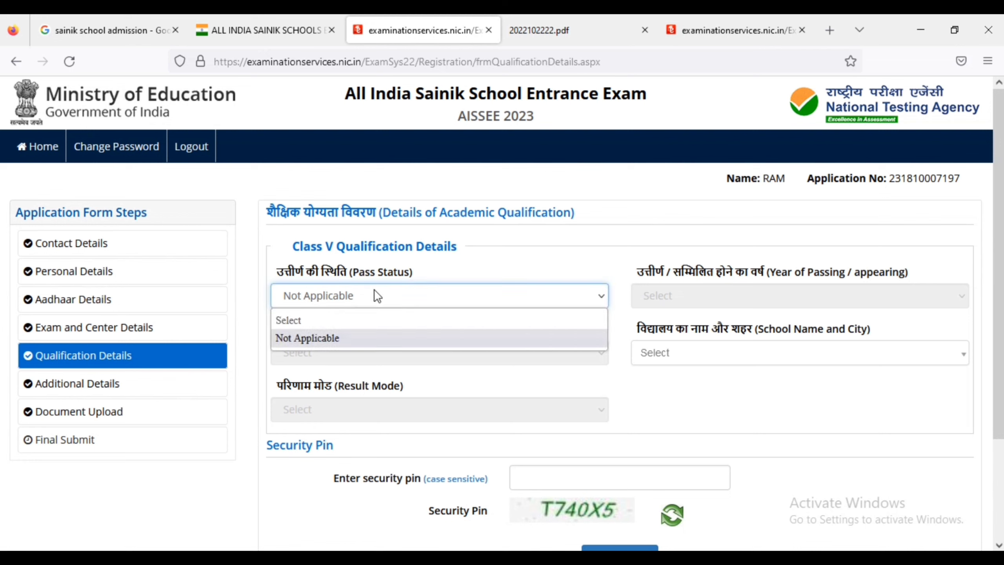
click(375, 295)
click(374, 295)
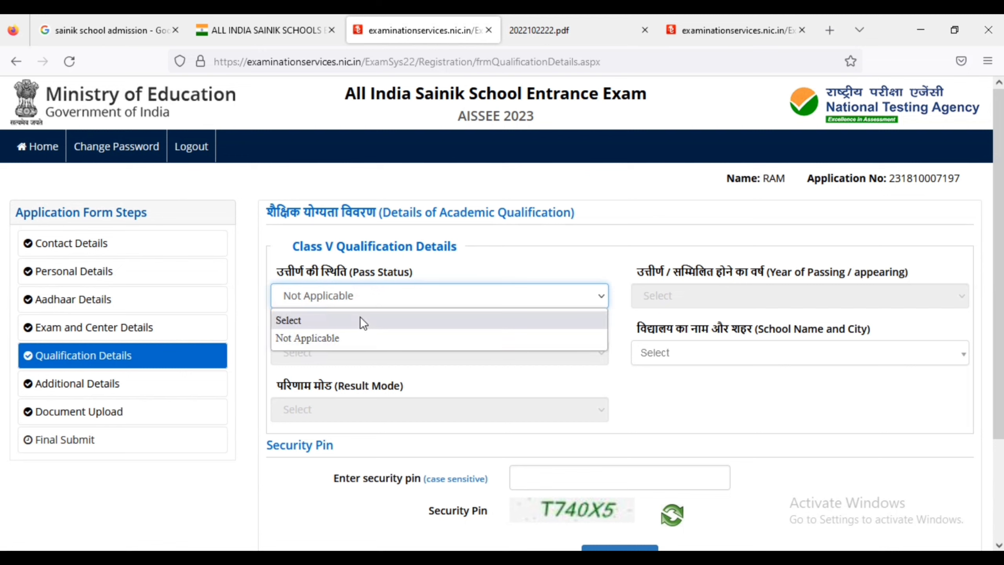
click(363, 333)
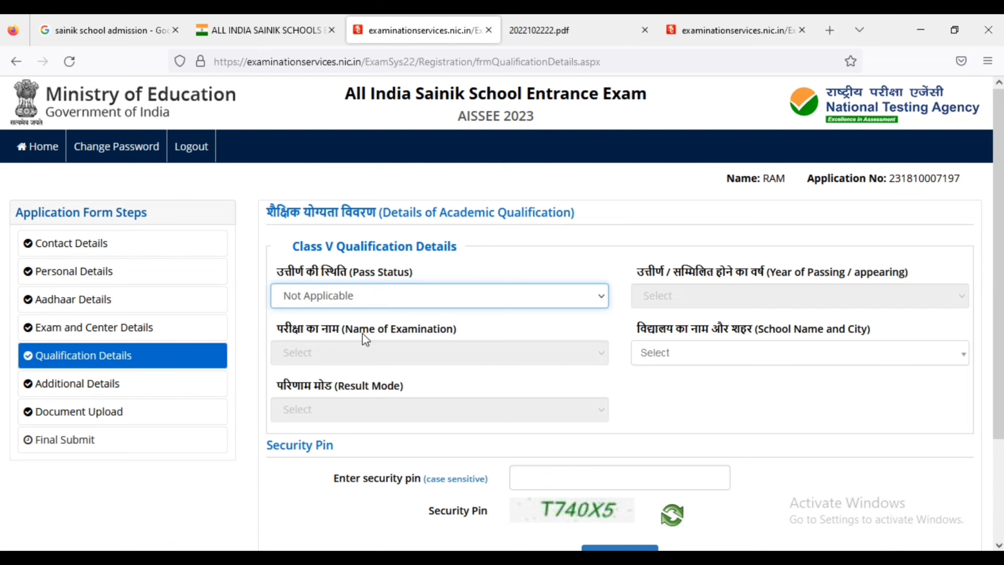
click(433, 312)
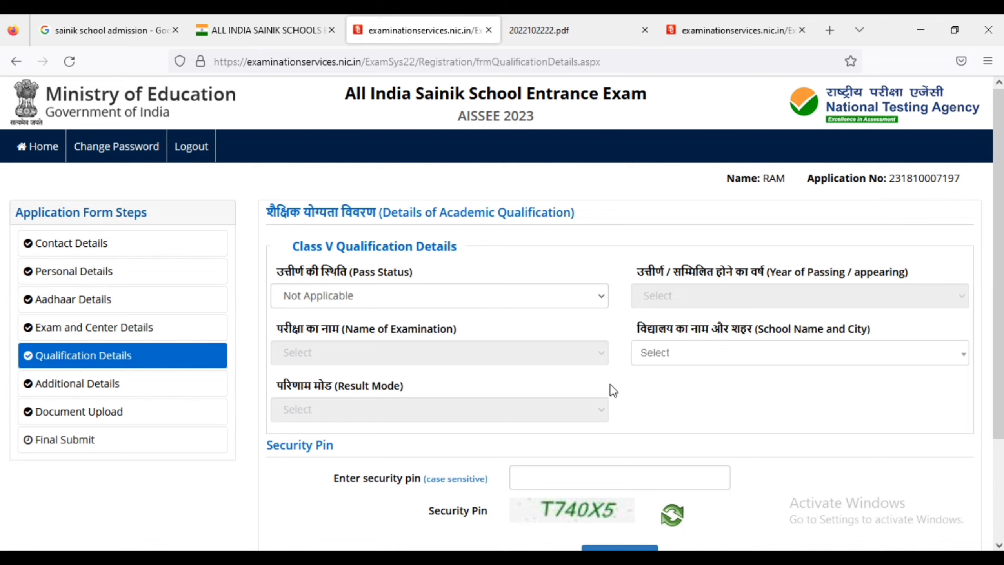
click(573, 292)
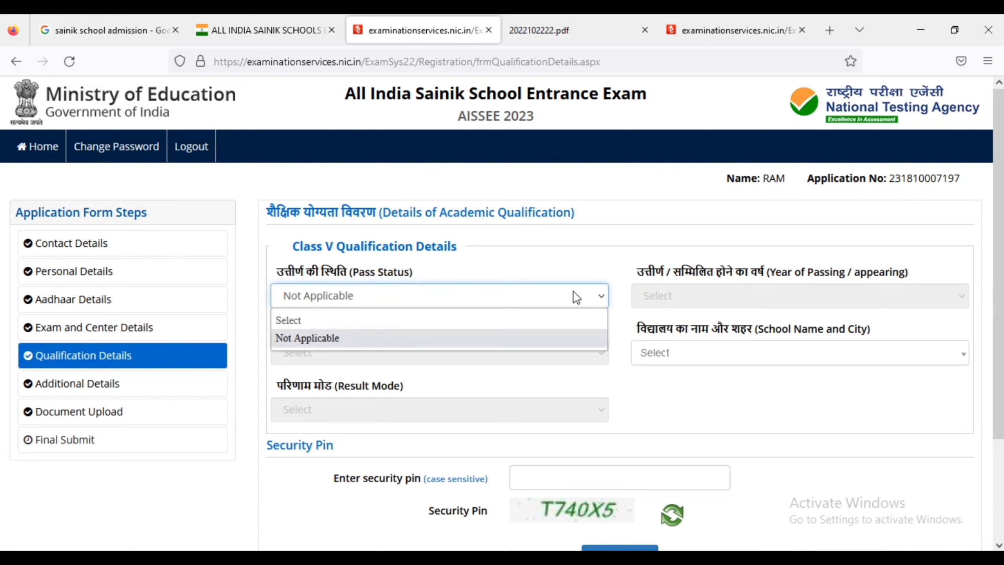
click(513, 339)
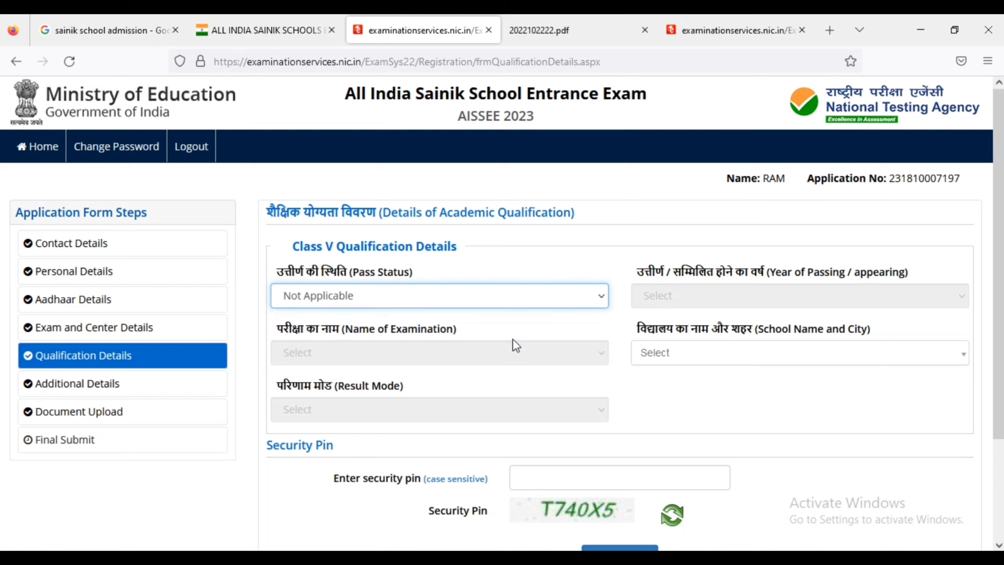
click(664, 359)
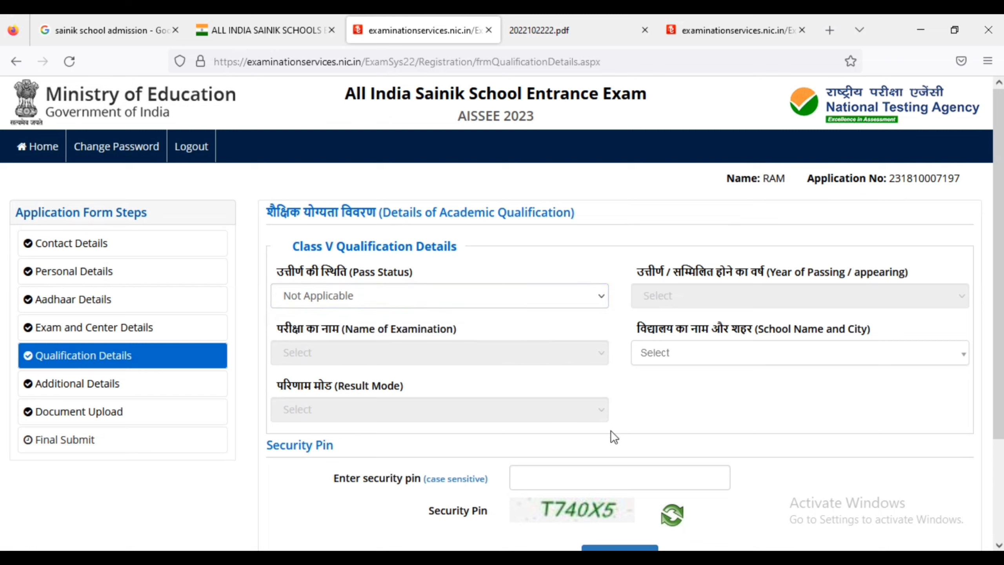
click(595, 472)
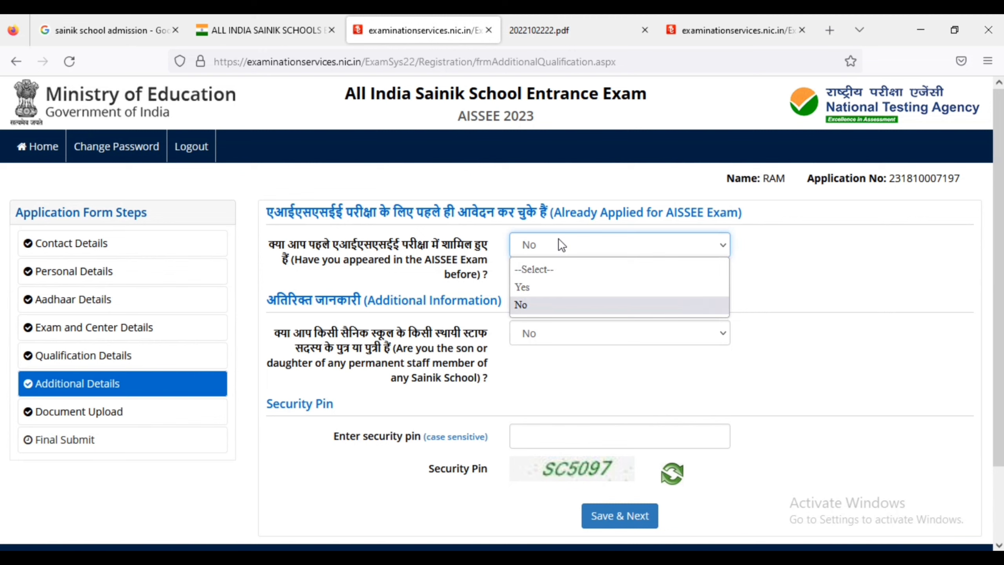
Keep No for prior AISSEE appearance and for Sainik School staff child, then save and continue.
click(787, 257)
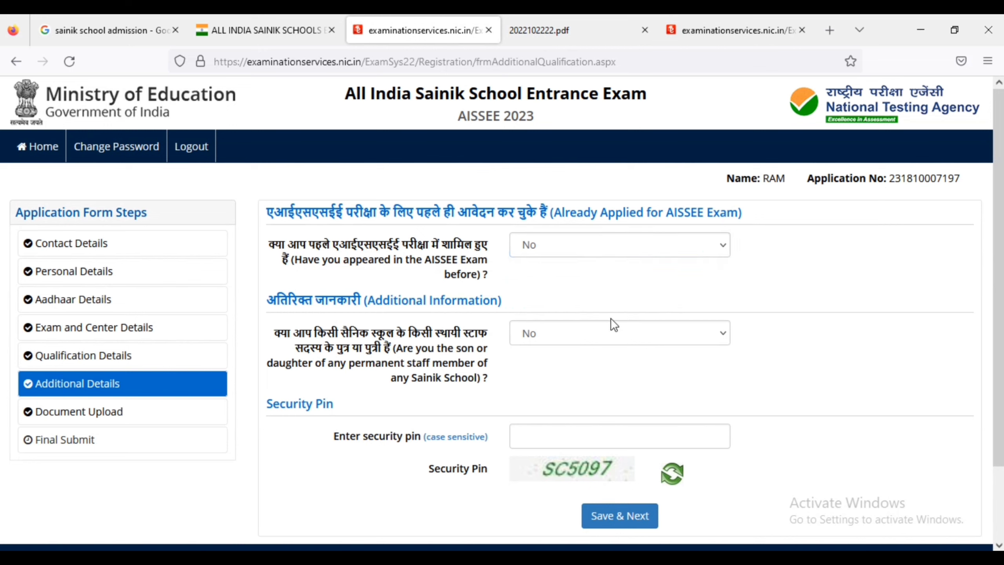
click(566, 347)
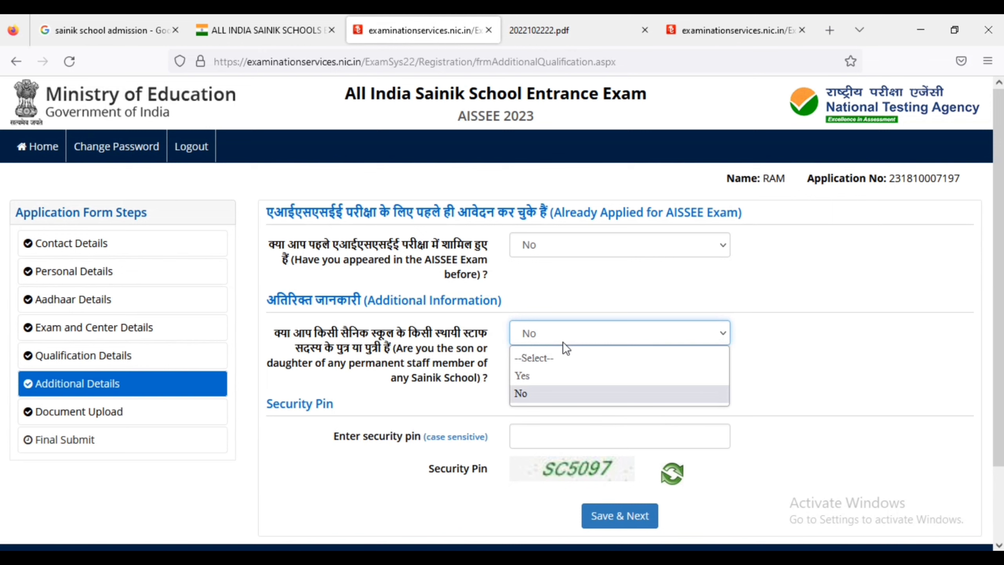
click(563, 342)
click(550, 435)
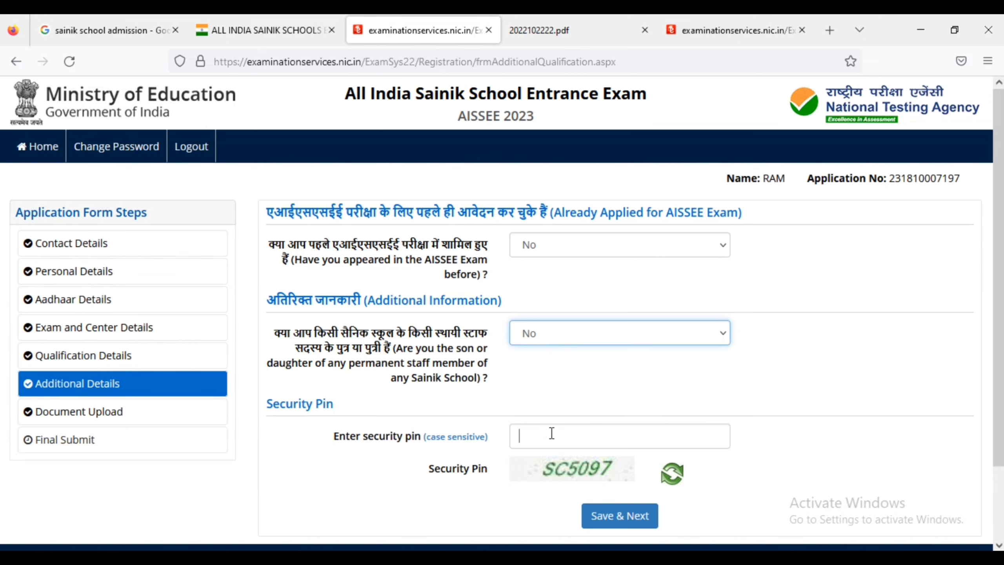
click(167, 411)
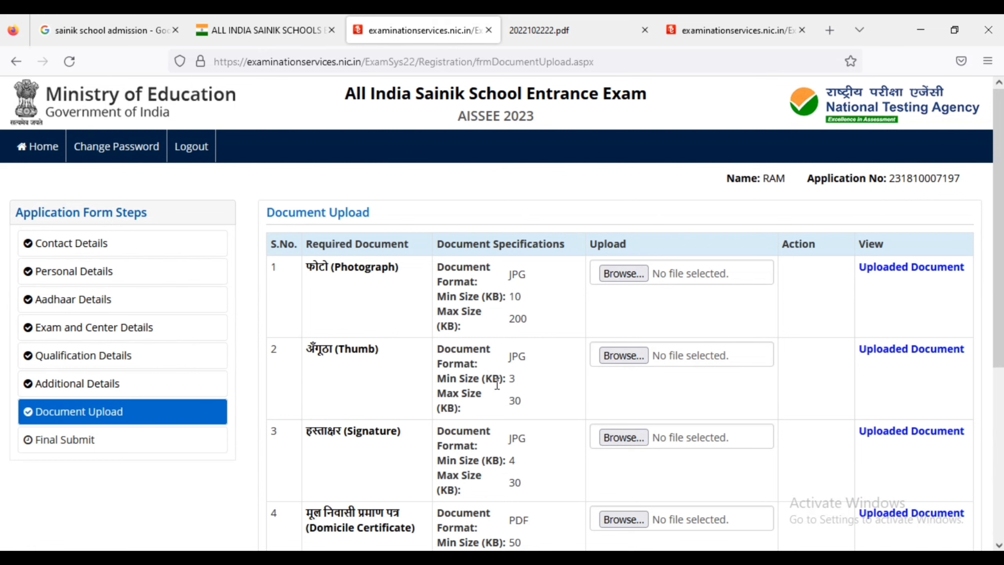
Scroll down the Document Upload page and save it to reach the Review Page.
scroll(491, 418, down, 6)
triple_click(470, 352)
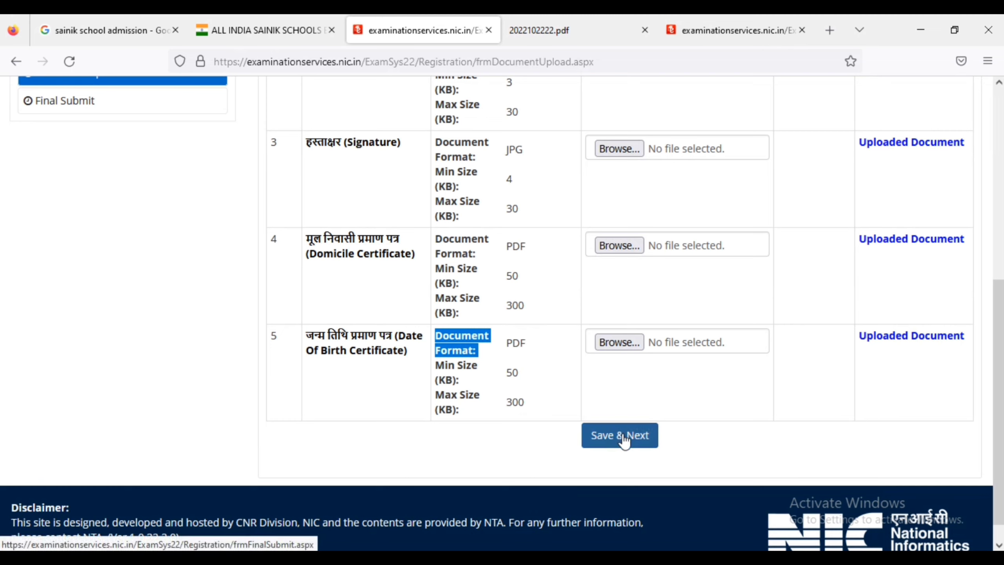
click(623, 436)
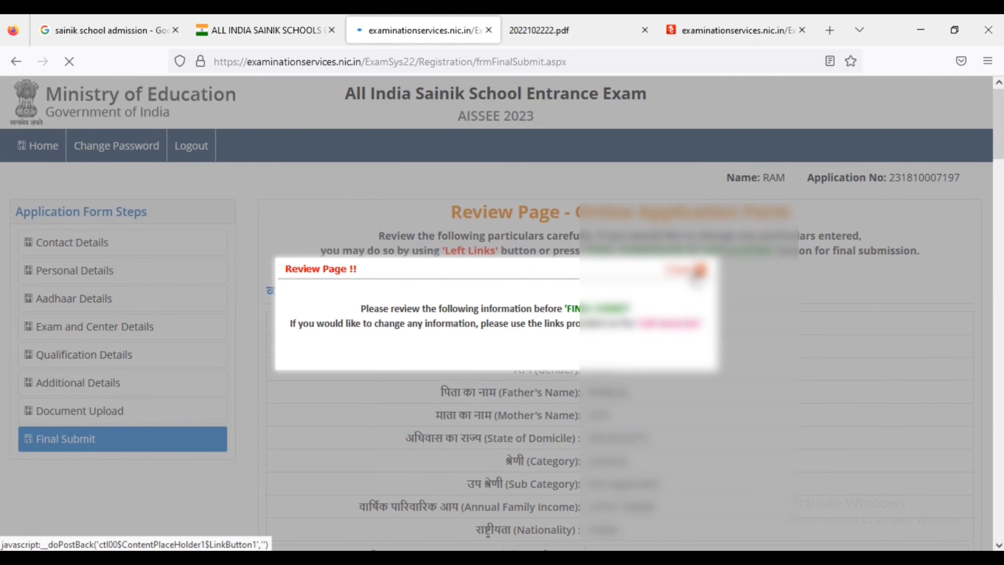
Dismiss the review notice and tick the My Name and Father Name checklist items.
click(697, 273)
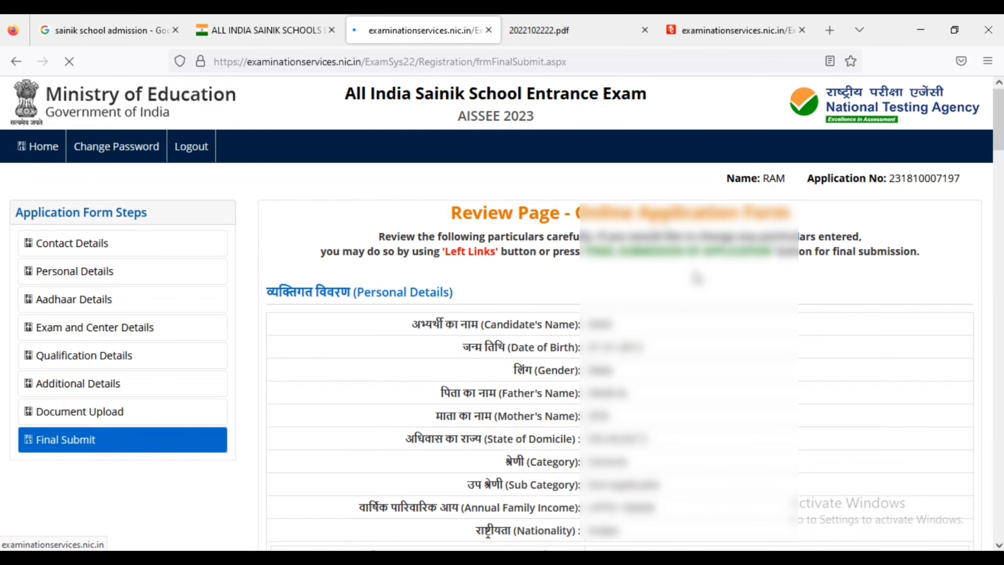
scroll(697, 278, down, 20)
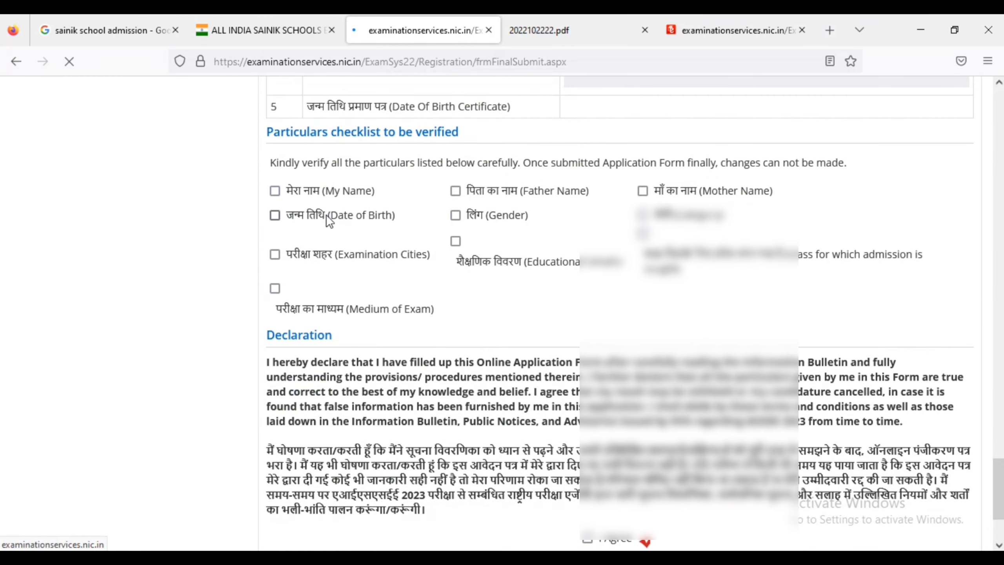
click(275, 191)
click(456, 191)
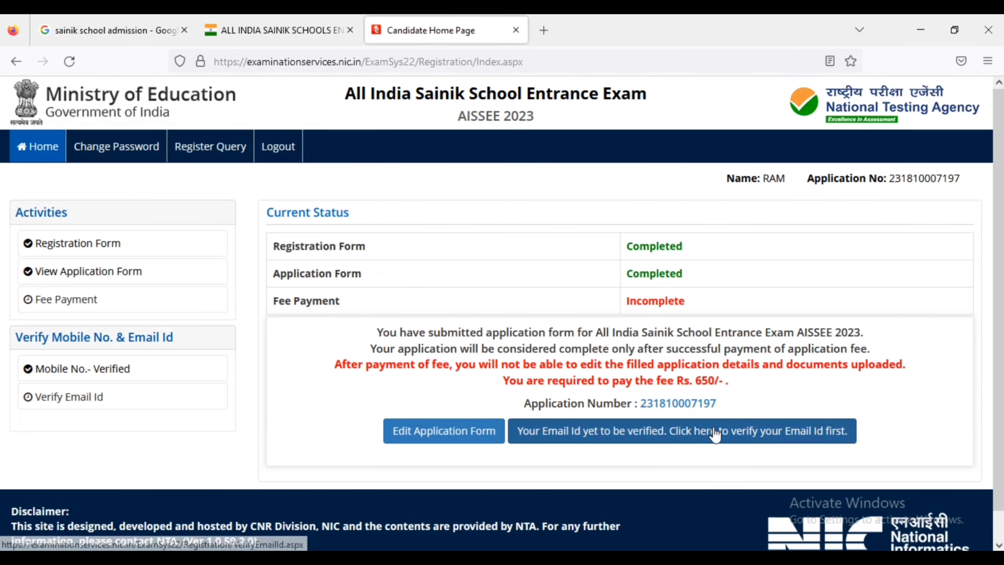
Verify the registered email address by entering the security pin, so it shows as Verified.
click(671, 441)
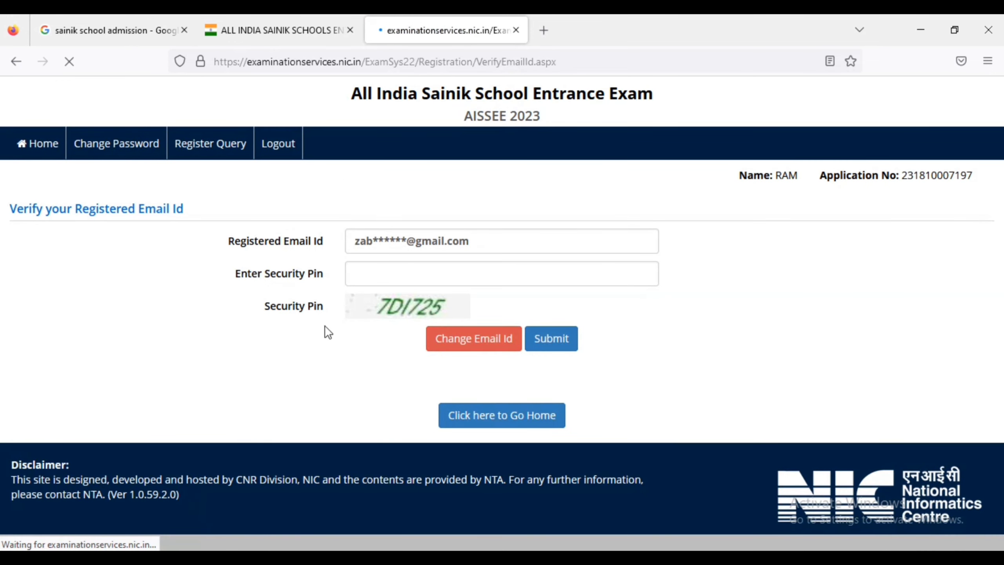
click(407, 280)
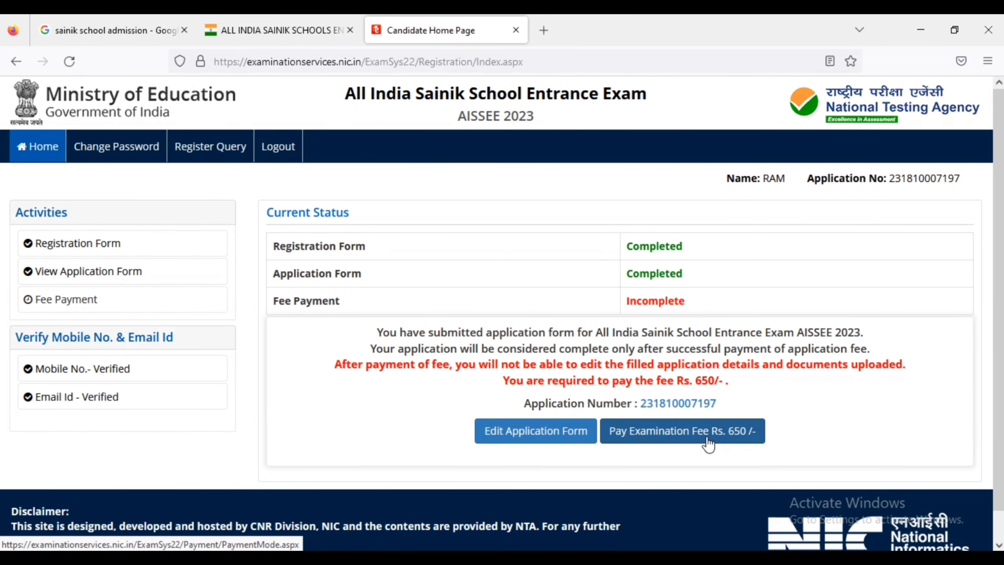
Pay the Rs. 650 fee by Online Payment, choosing Other Bank Debit Cards (RuPay) on SBI MOPS.
click(692, 439)
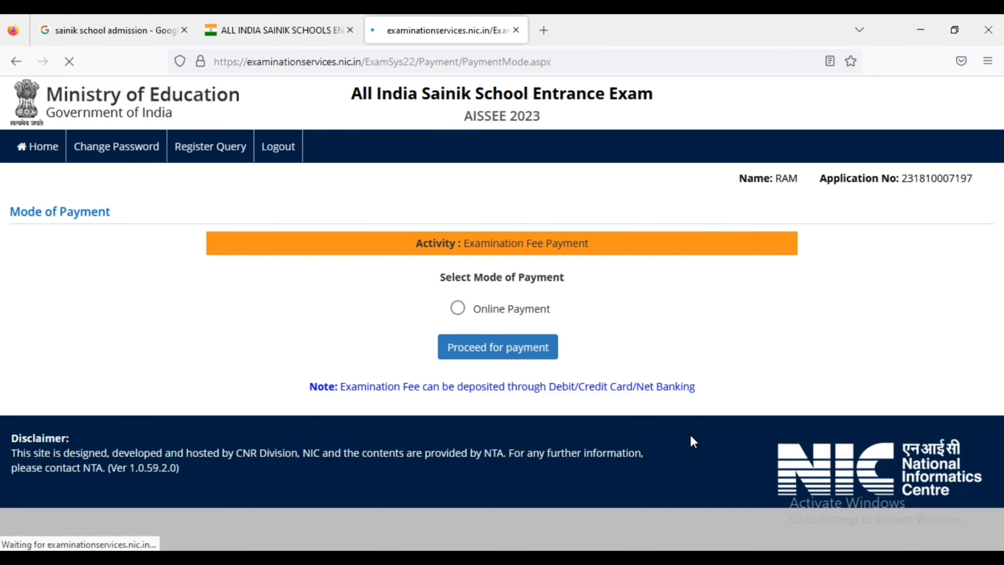
click(456, 309)
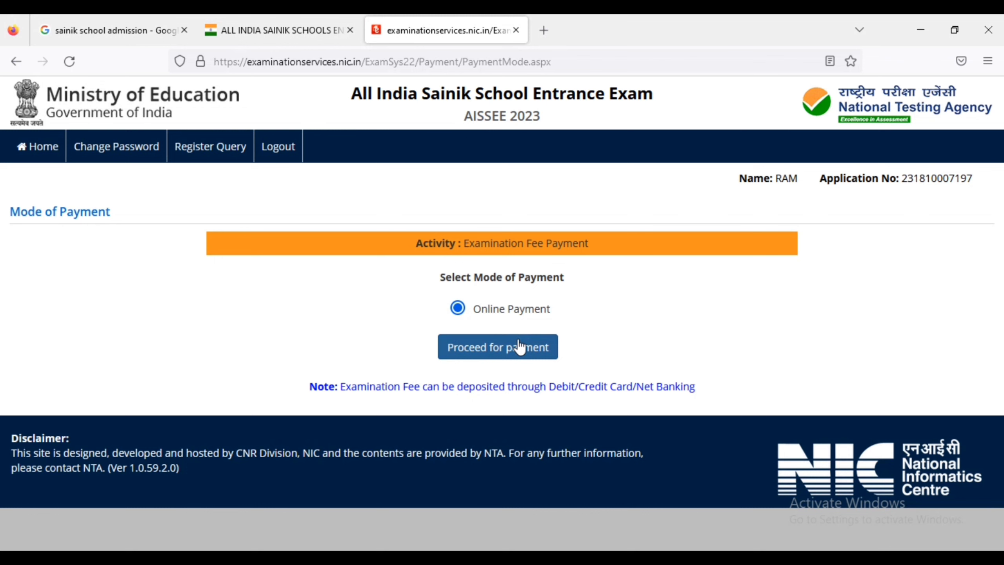
click(548, 347)
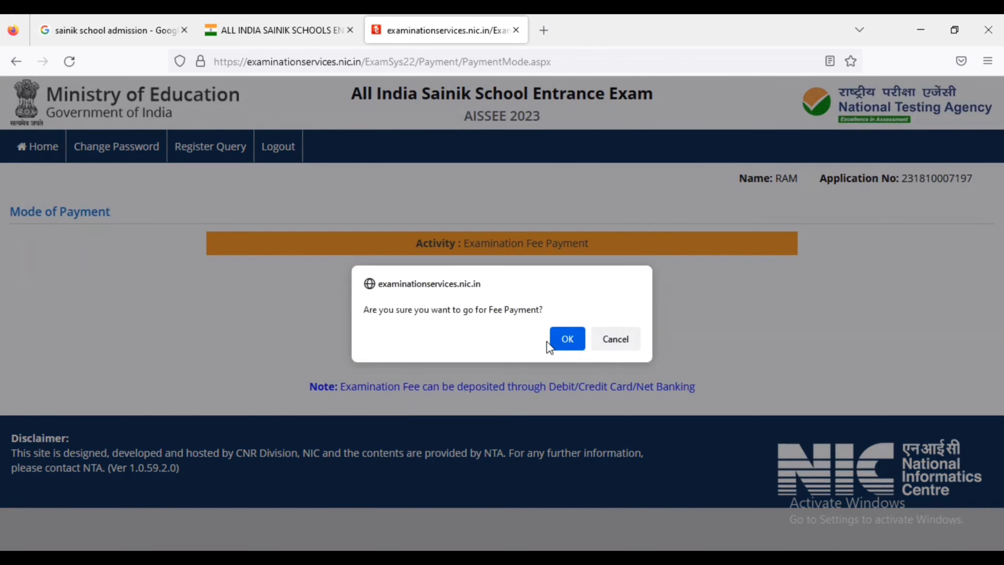
click(578, 334)
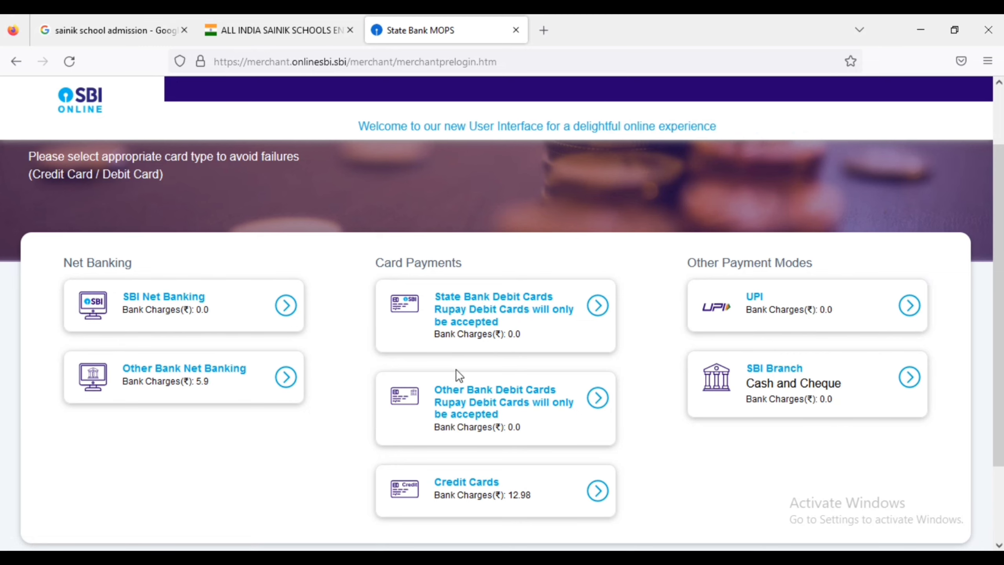
click(459, 406)
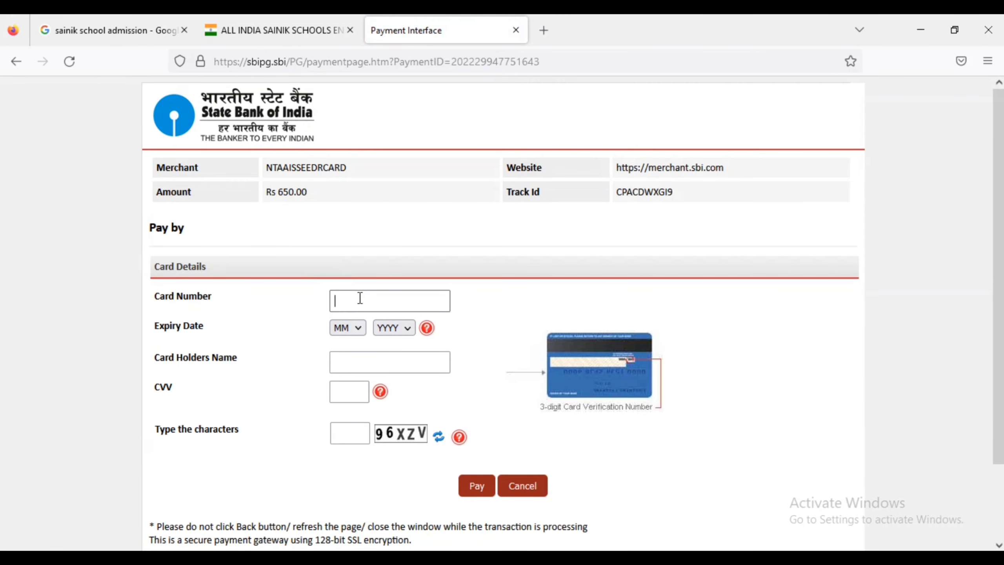
click(352, 434)
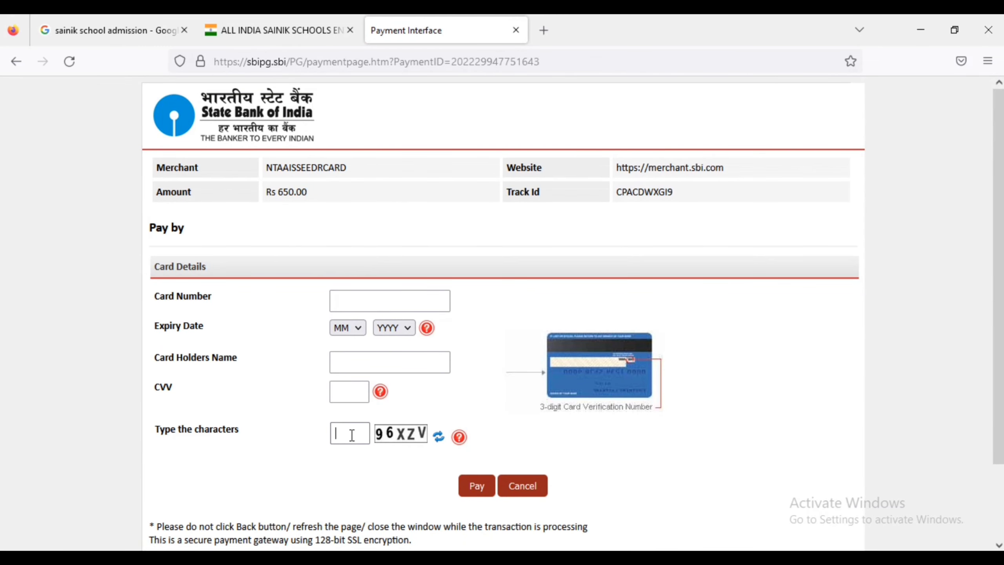